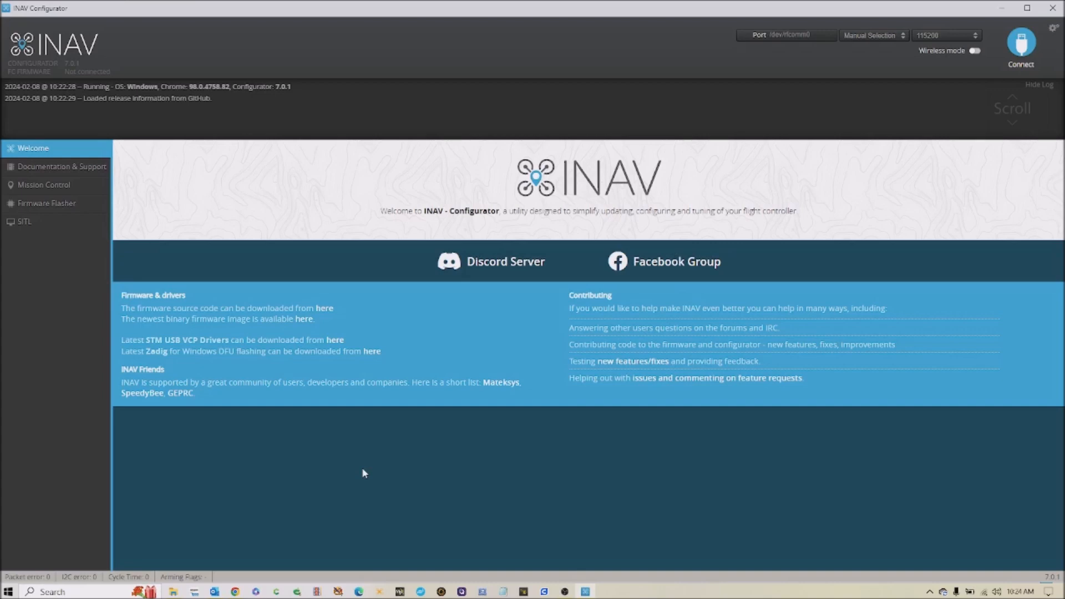
- Switch to Chrome, search Google for zeez f7 v2 in a new tab and open the ZEEZ F7 3030 Flight Controller V2 page
{"action": "left_click", "coordinate": [236, 591]}
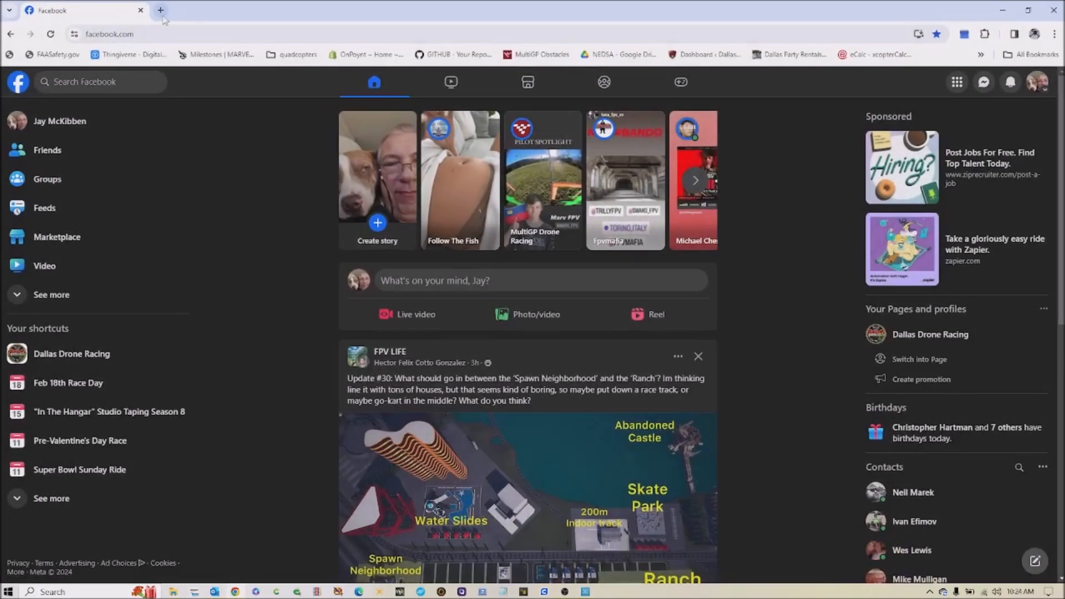
{"action": "left_click", "coordinate": [160, 10]}
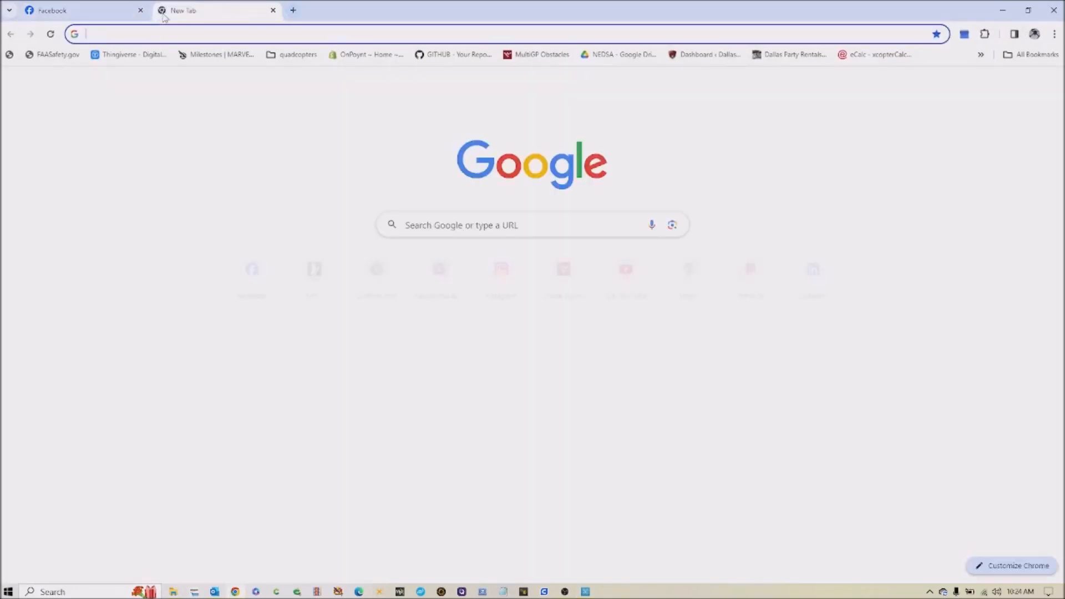
{"action": "left_click", "coordinate": [519, 225]}
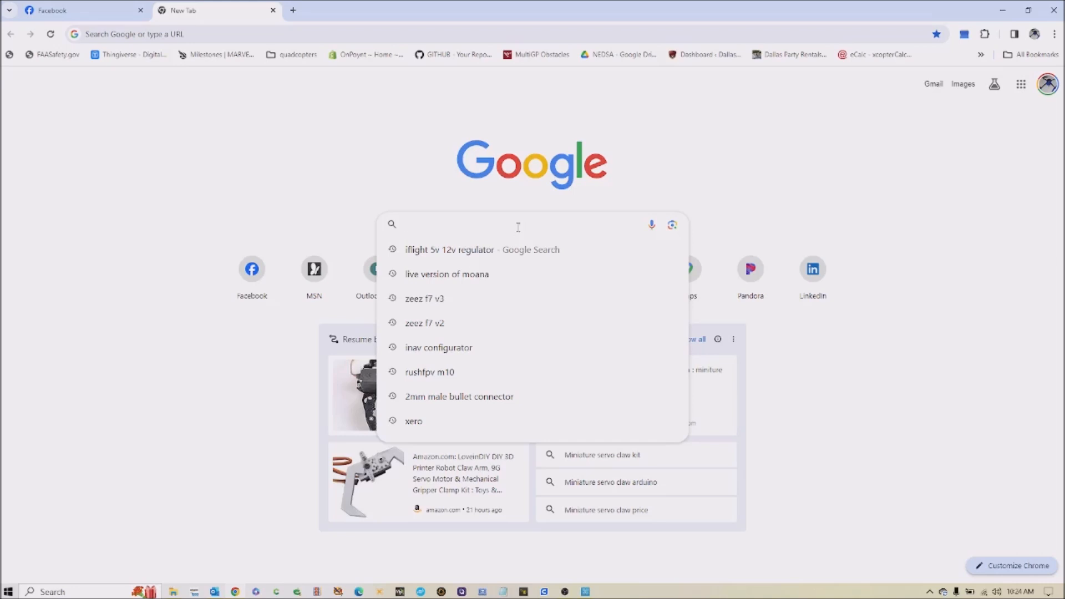
{"action": "type", "text": "zeez"}
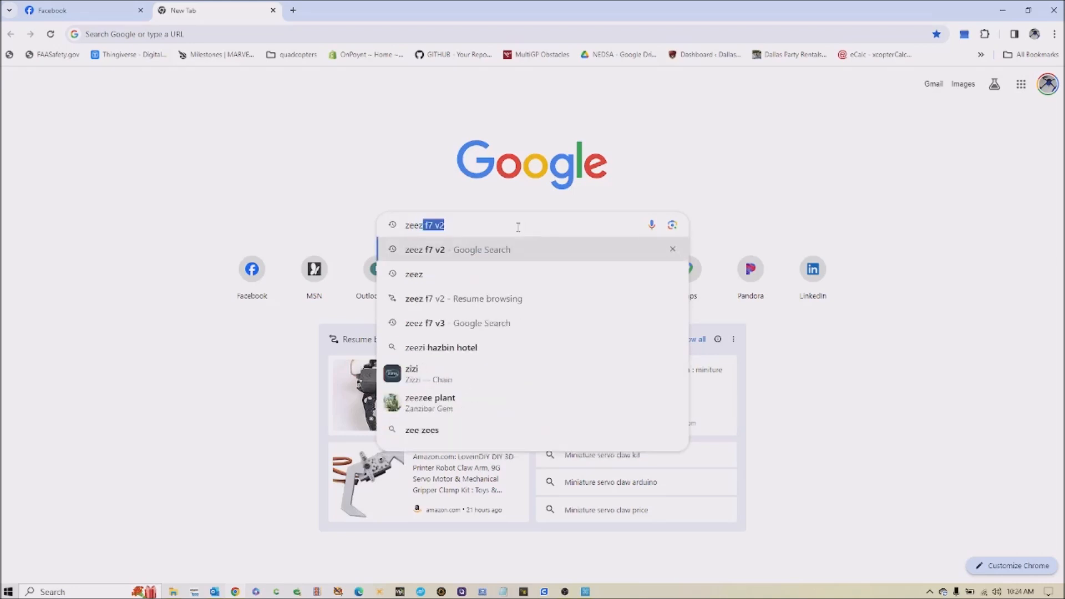
{"action": "key", "text": "Return"}
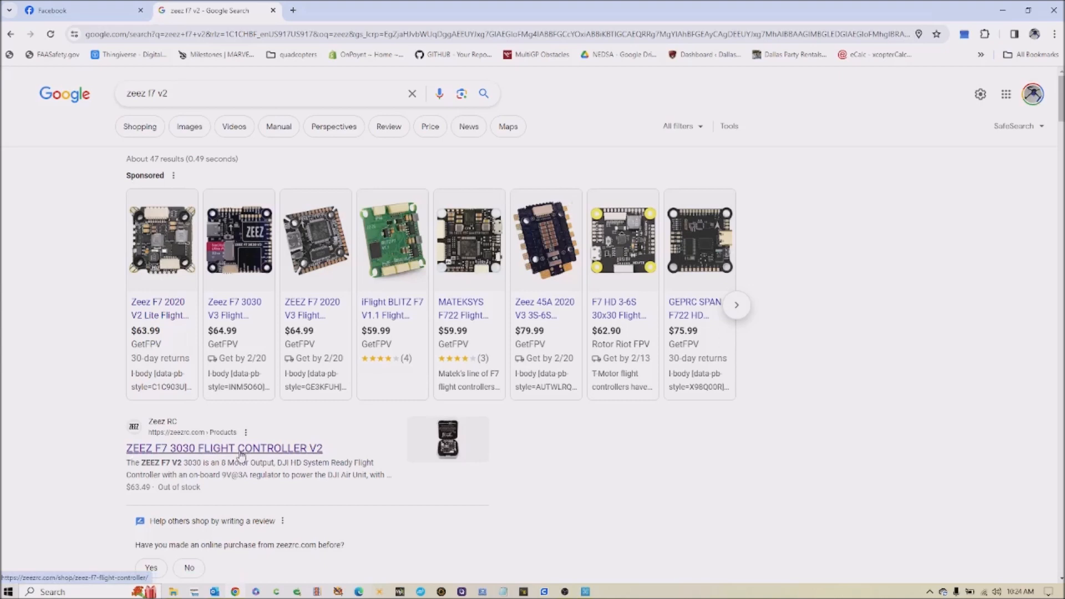
{"action": "left_click", "coordinate": [242, 449]}
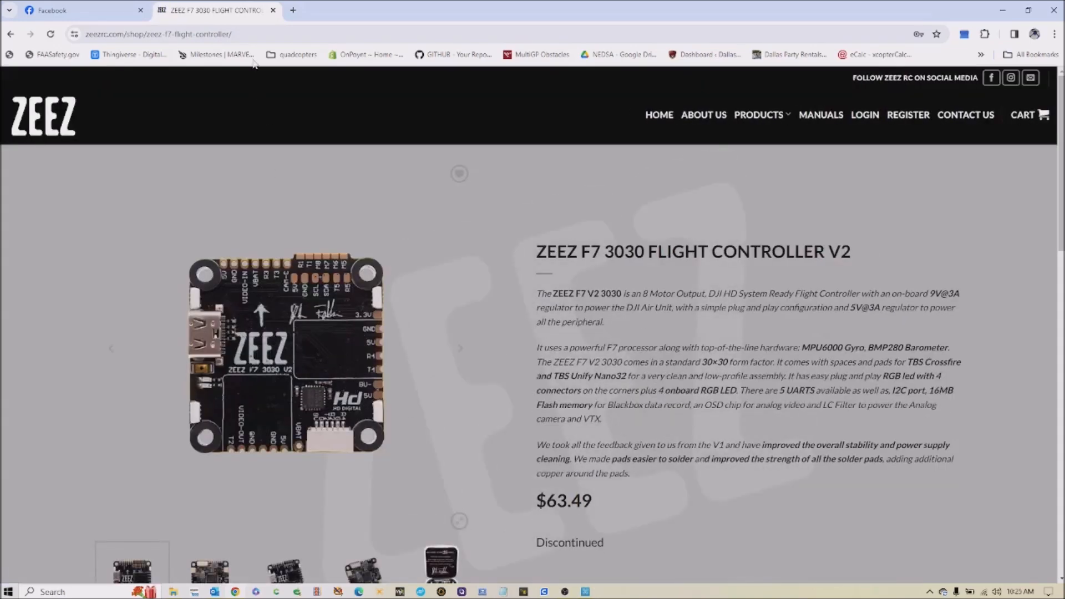
- Search for zeez f7 v3 in another new tab and open the ZEEZ F7 3030 Flight Controller V3 product page
{"action": "left_click", "coordinate": [292, 10]}
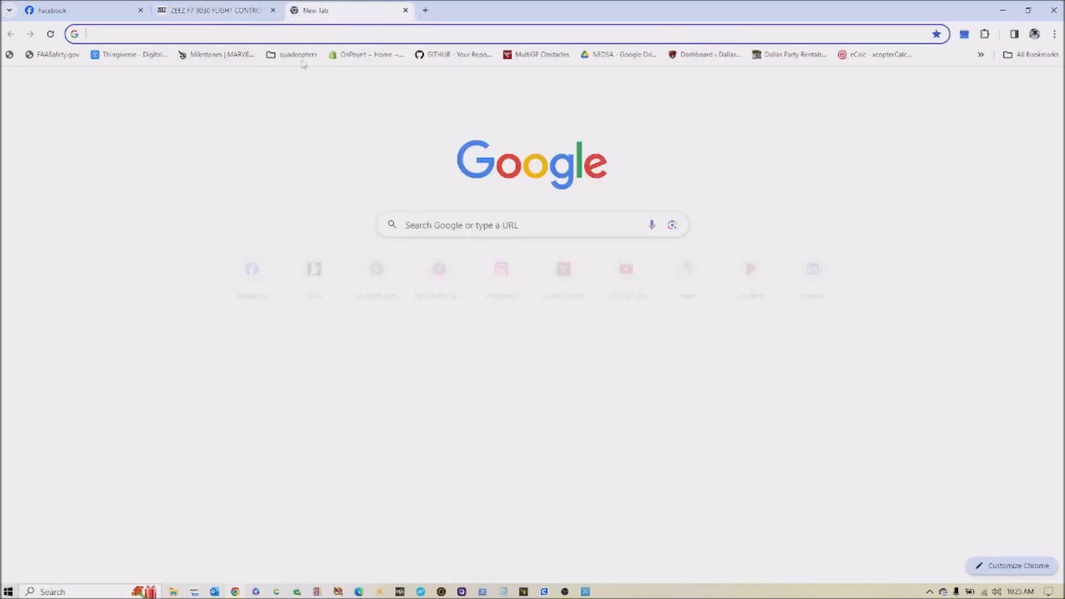
{"action": "left_click", "coordinate": [483, 226]}
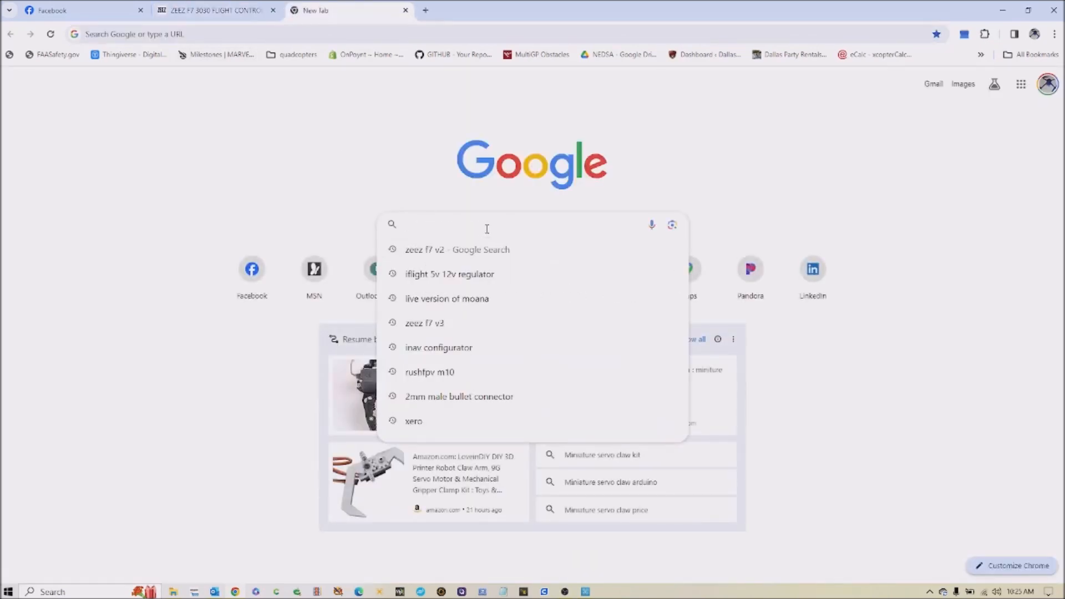
{"action": "left_click", "coordinate": [443, 326]}
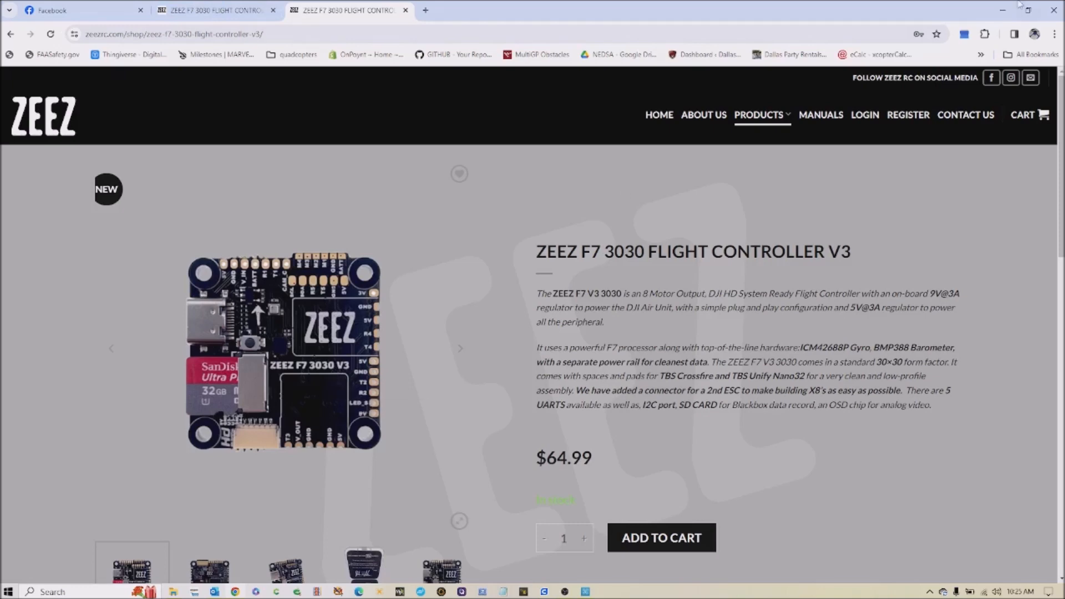
- Search for inav configurator in a new tab and open the iNavFlight/inav-configurator releases page on GitHub
{"action": "left_click", "coordinate": [426, 12]}
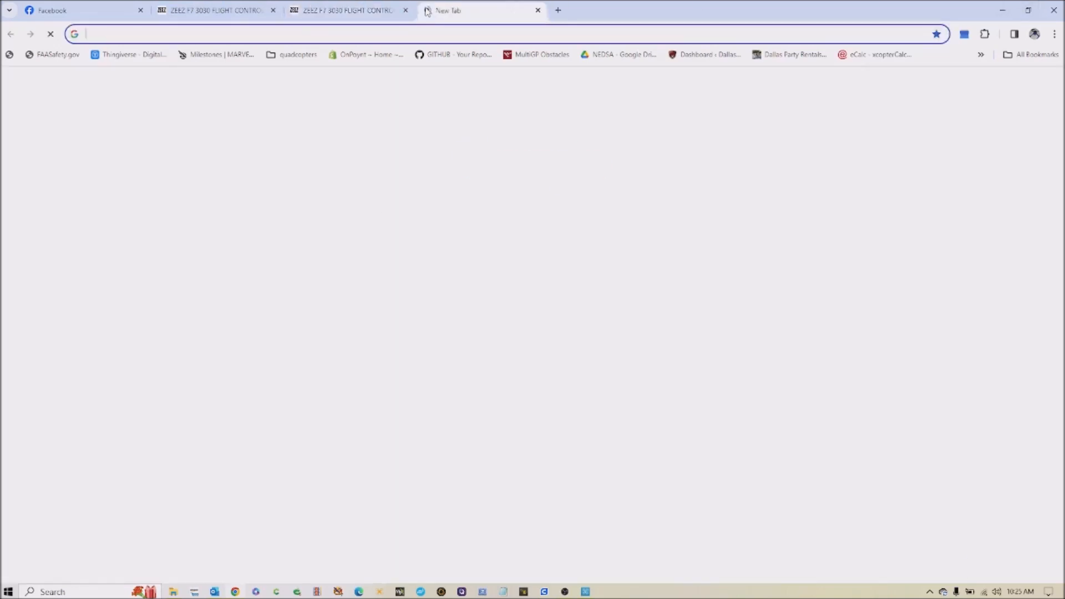
{"action": "left_click", "coordinate": [498, 219]}
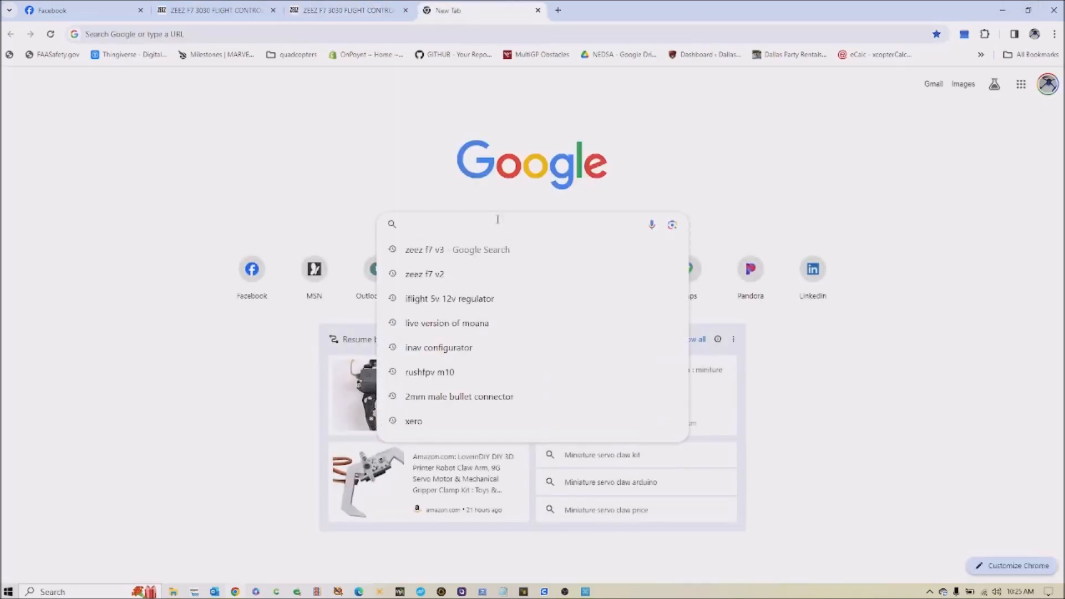
{"action": "left_click", "coordinate": [480, 351]}
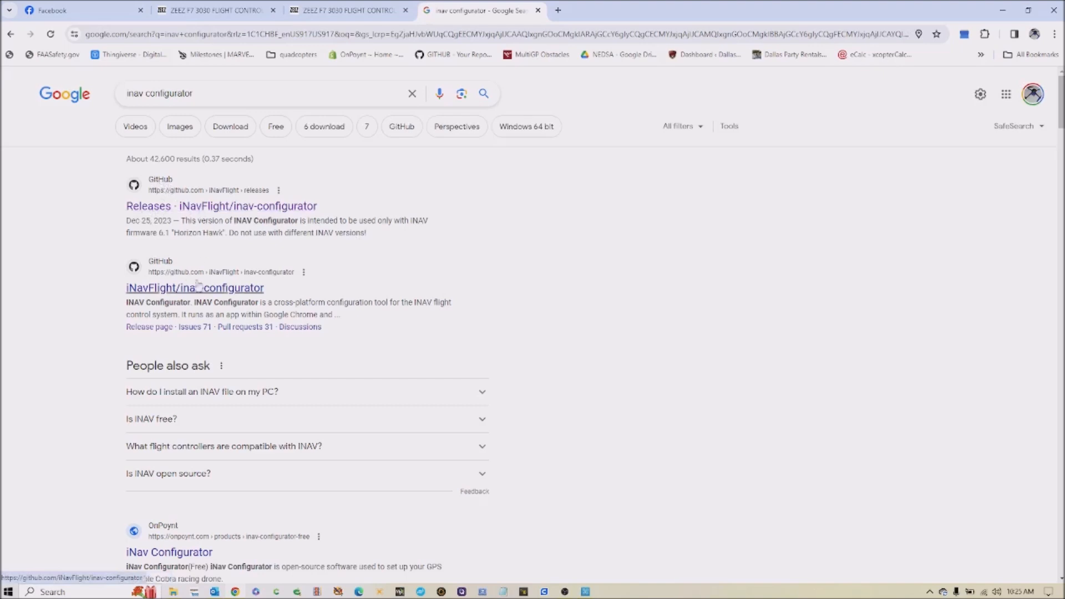
{"action": "scroll", "coordinate": [75, 494], "scroll_direction": "down", "scroll_amount": 2}
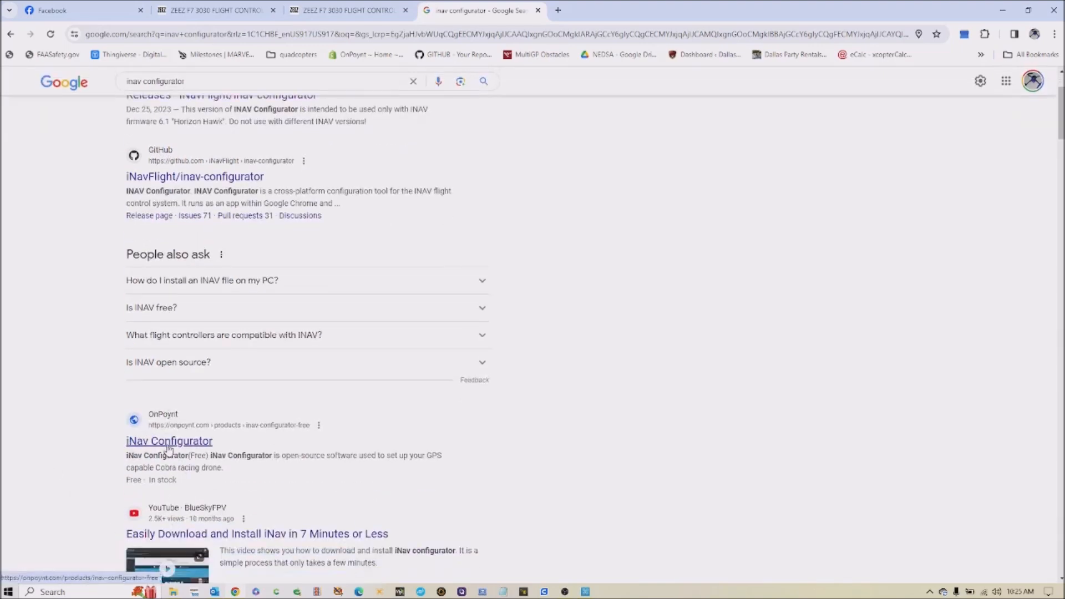
{"action": "scroll", "coordinate": [124, 429], "scroll_direction": "up", "scroll_amount": 2}
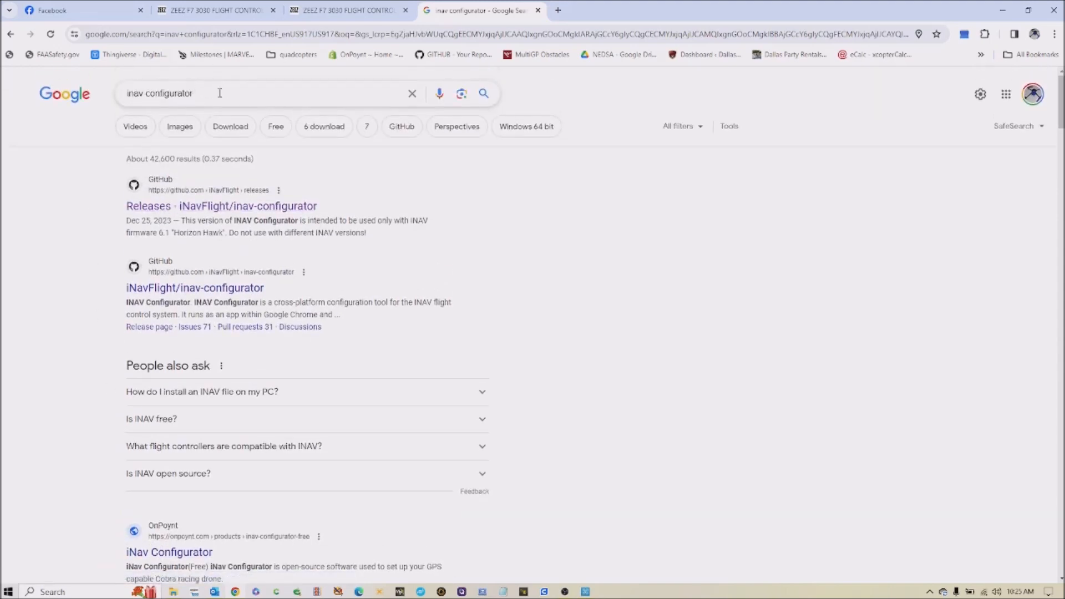
{"action": "left_click", "coordinate": [171, 206]}
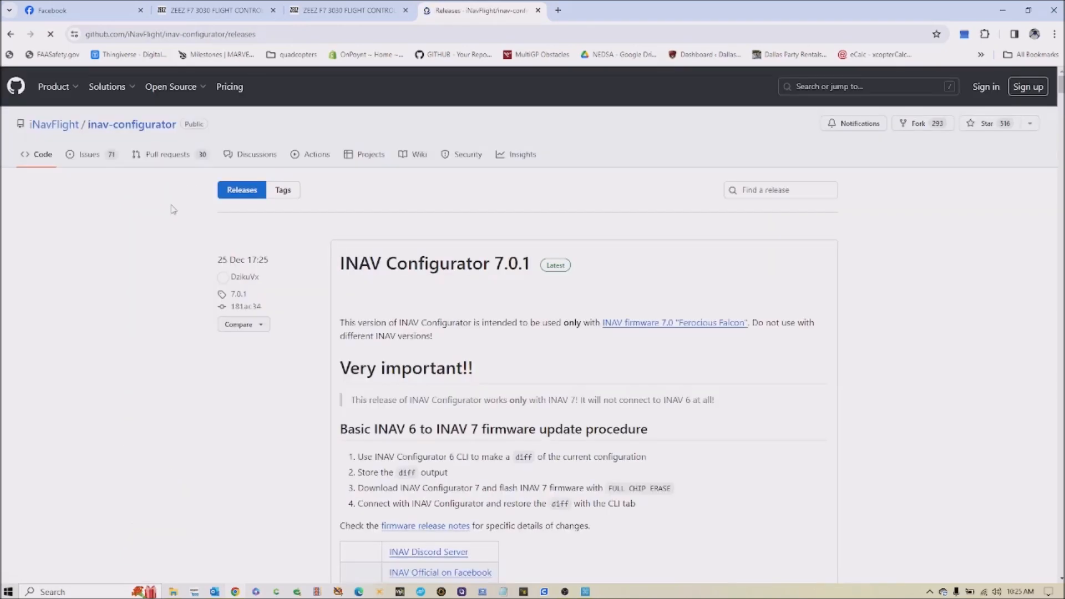
- Look through the INAV Configurator releases, examining the 7.0.1 download assets, update notes and older versions
{"action": "scroll", "coordinate": [897, 350], "scroll_direction": "down", "scroll_amount": 4}
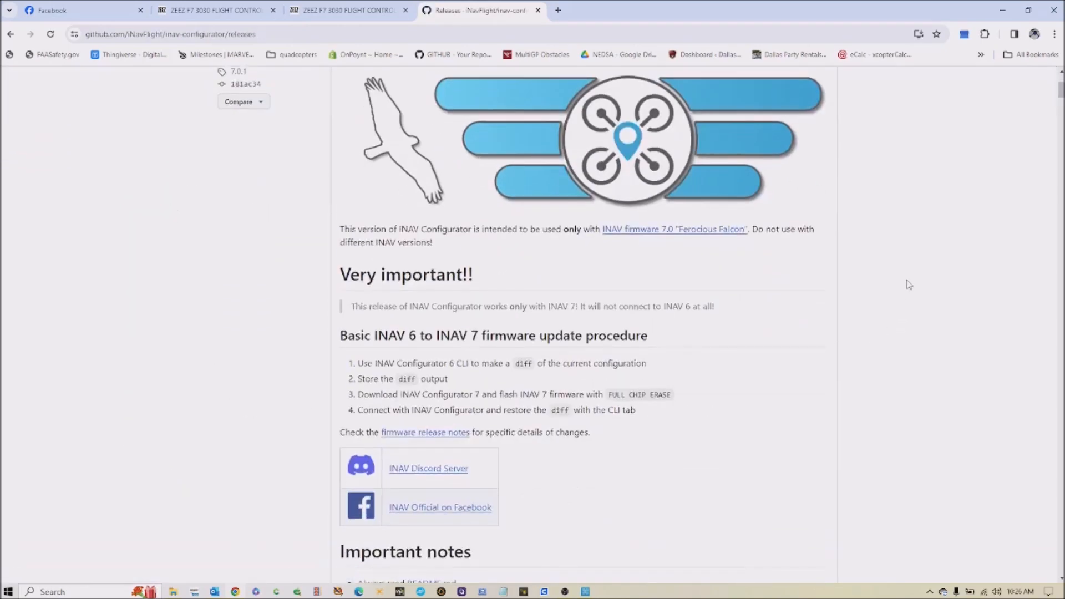
{"action": "scroll", "coordinate": [898, 278], "scroll_direction": "down", "scroll_amount": 15}
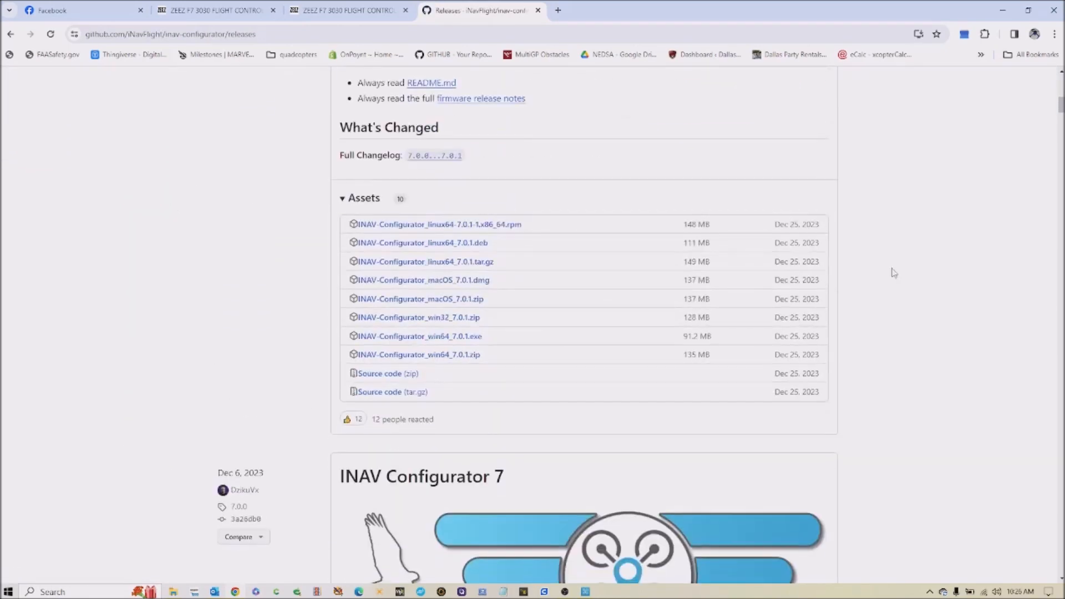
{"action": "scroll", "coordinate": [882, 222], "scroll_direction": "down", "scroll_amount": 4}
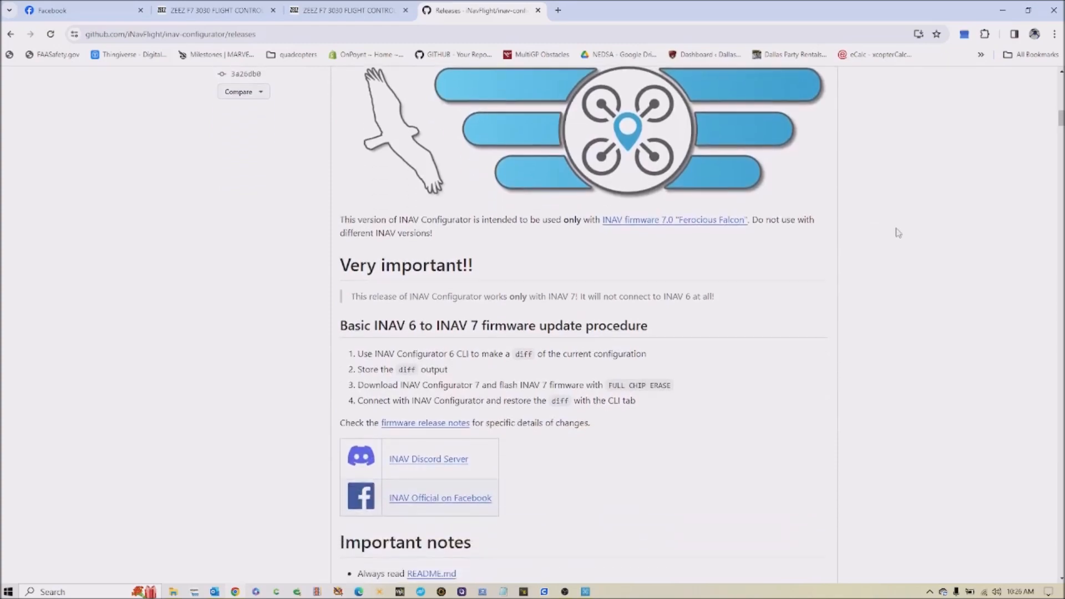
{"action": "scroll", "coordinate": [897, 232], "scroll_direction": "down", "scroll_amount": 5}
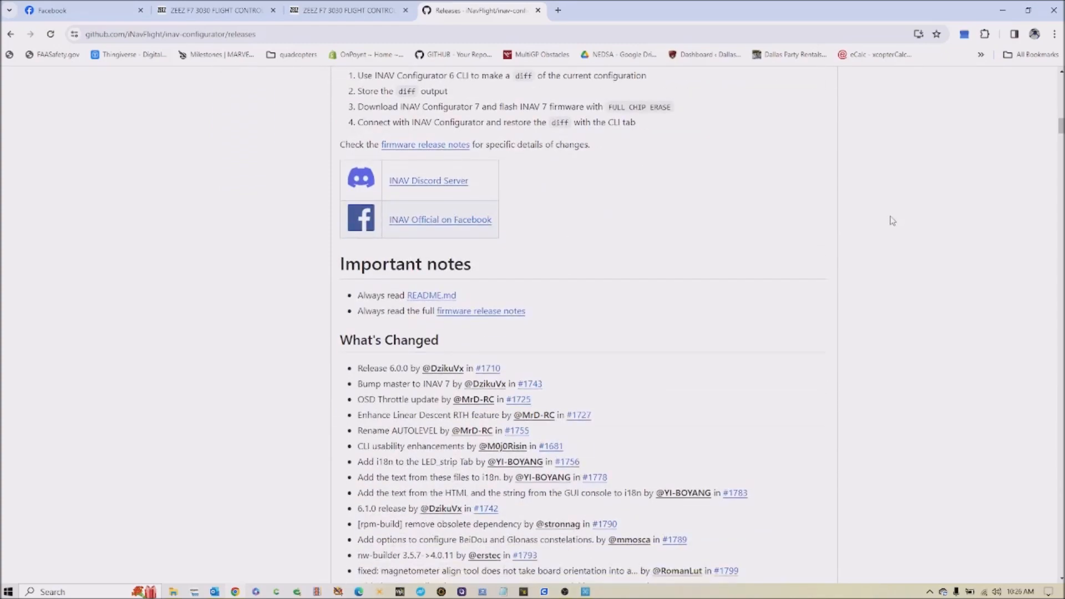
{"action": "scroll", "coordinate": [888, 219], "scroll_direction": "down", "scroll_amount": 20}
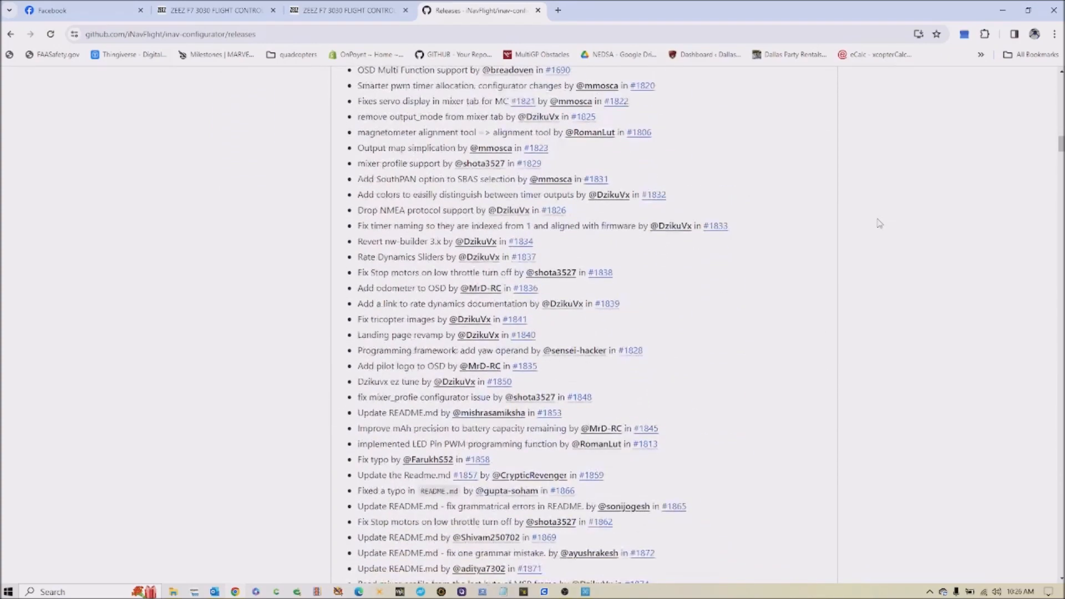
{"action": "scroll", "coordinate": [879, 223], "scroll_direction": "down", "scroll_amount": 12}
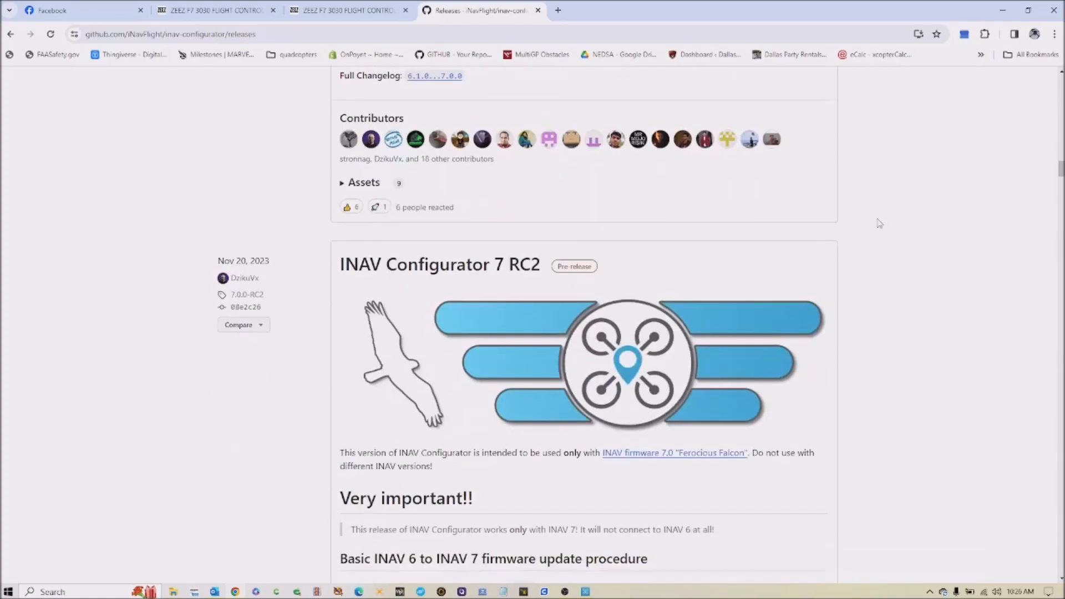
{"action": "scroll", "coordinate": [879, 223], "scroll_direction": "up", "scroll_amount": 20}
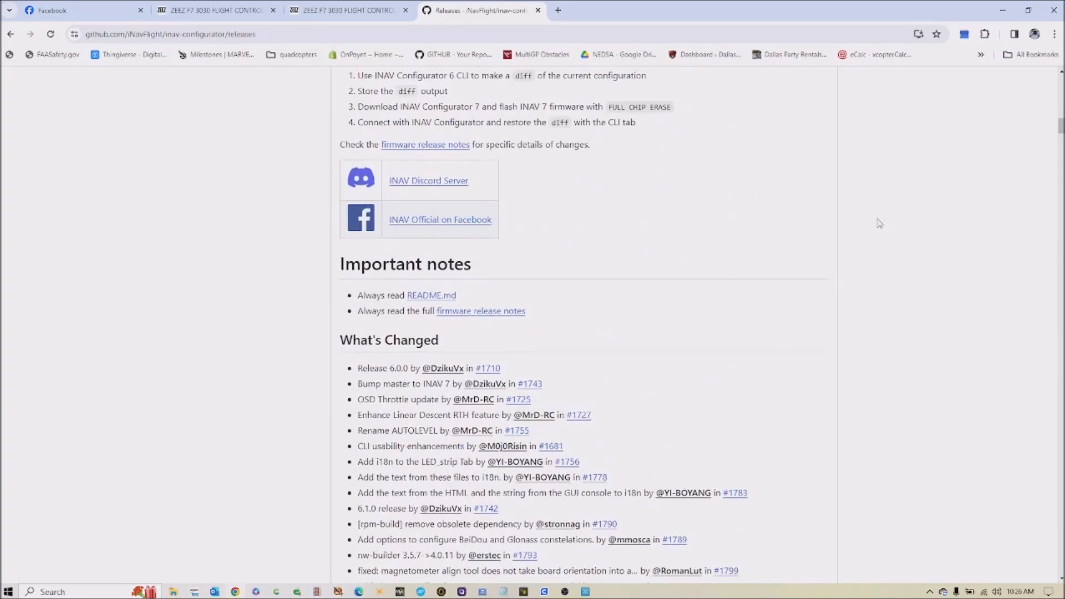
{"action": "scroll", "coordinate": [880, 223], "scroll_direction": "up", "scroll_amount": 9}
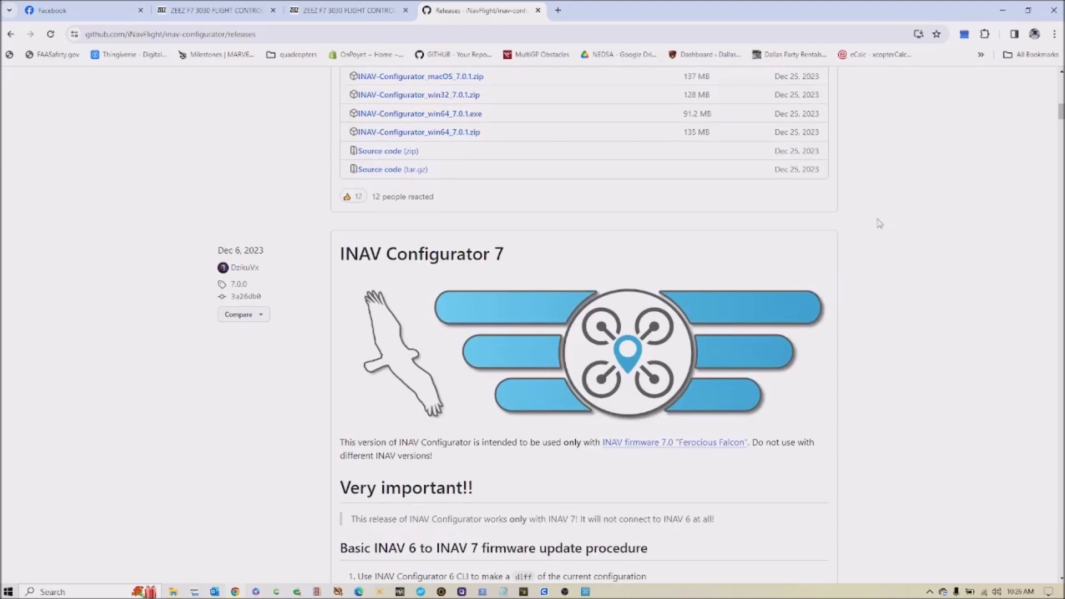
{"action": "scroll", "coordinate": [880, 223], "scroll_direction": "up", "scroll_amount": 15}
{"action": "scroll", "coordinate": [879, 223], "scroll_direction": "up", "scroll_amount": 3}
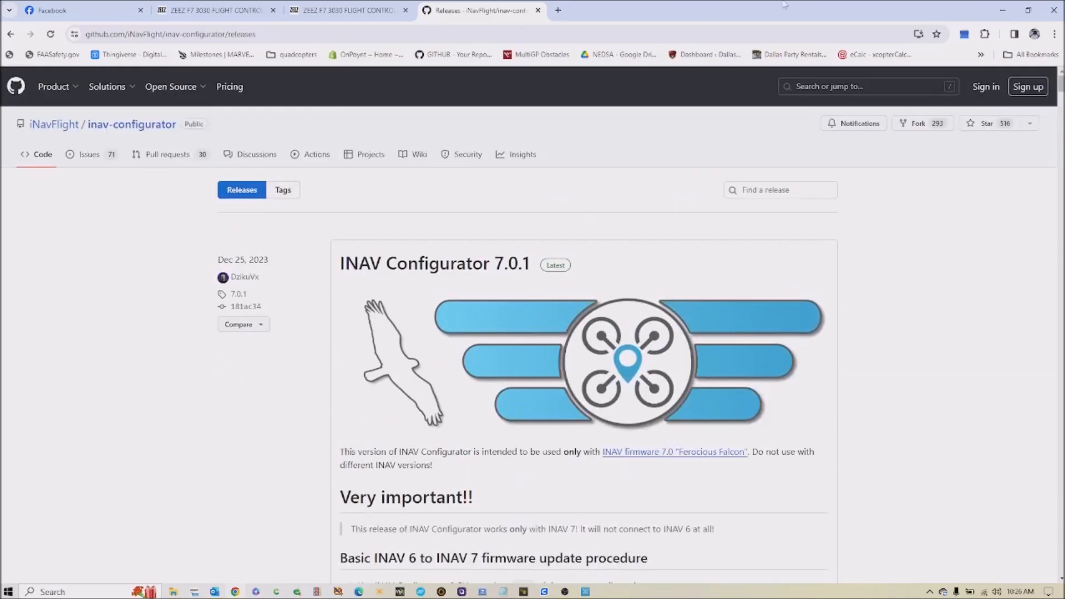
- Return to INAV Configurator by minimizing the browser, and open the Firmware Flasher
{"action": "left_click", "coordinate": [1002, 9]}
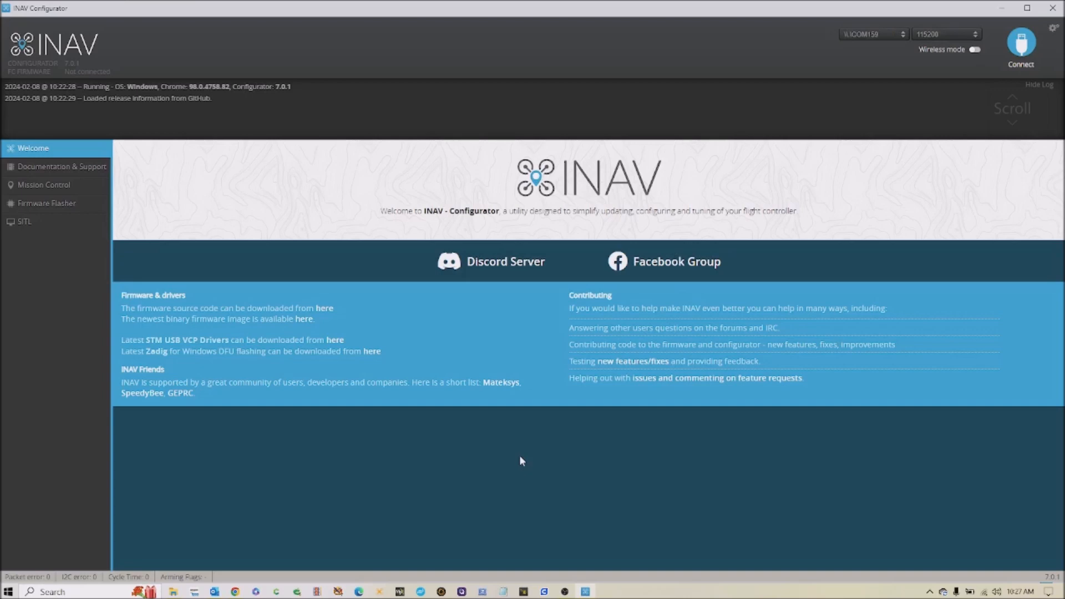
{"action": "left_click", "coordinate": [871, 49]}
{"action": "left_click", "coordinate": [63, 202]}
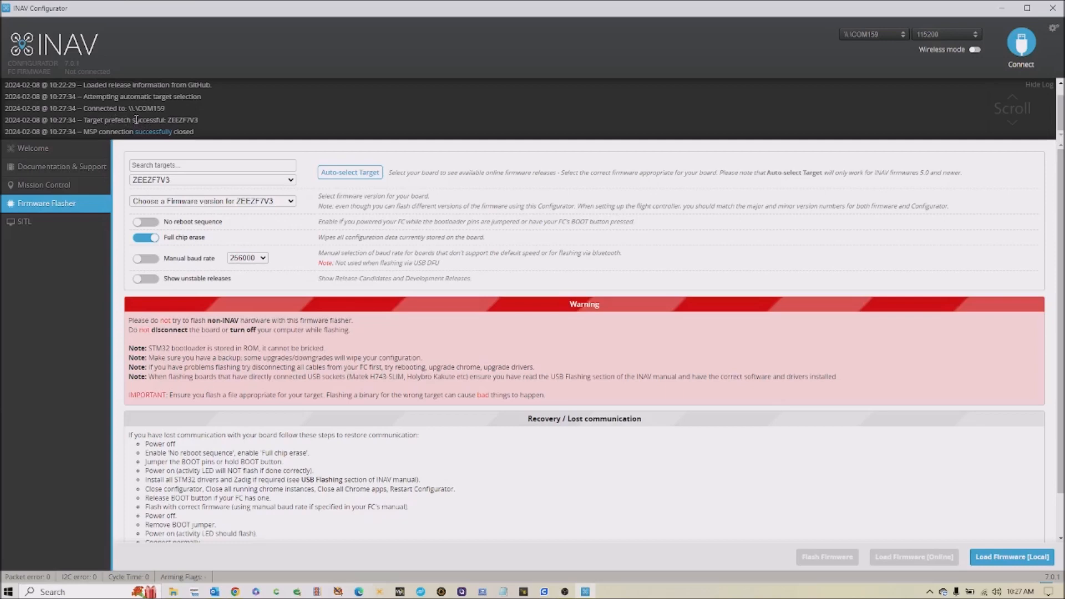
- Choose ZEEZF7V3 as the flight controller target for flashing
{"action": "left_click", "coordinate": [295, 181]}
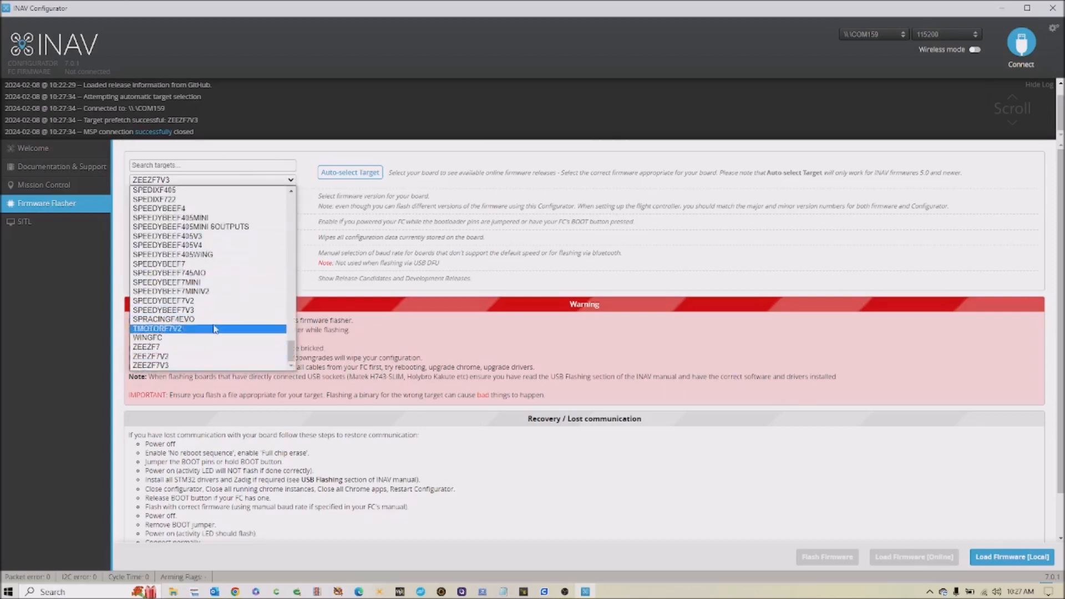
{"action": "key", "text": "ctrl"}
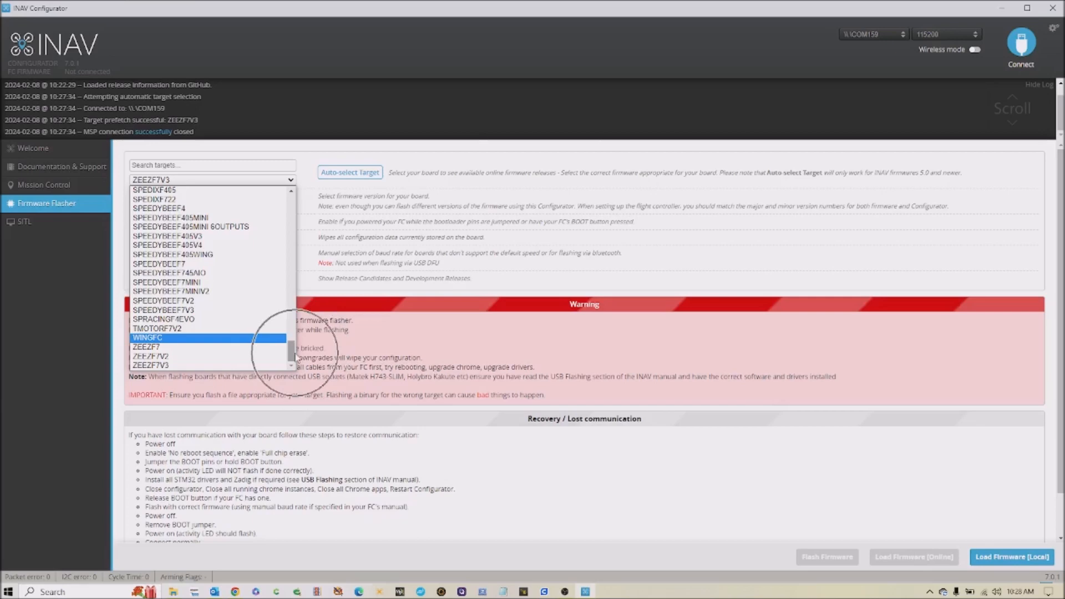
{"action": "left_click", "coordinate": [197, 366]}
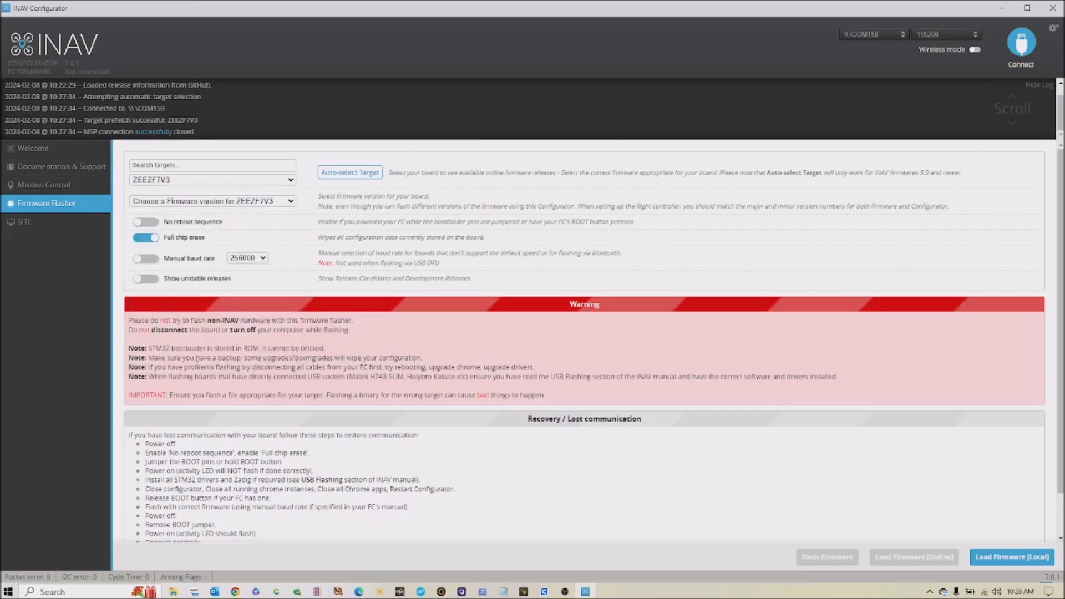
- Choose the stable 7.0.0 firmware version dated 2023-12-6 for ZEEZF7V3 and load it from the online source
{"action": "left_click", "coordinate": [270, 202]}
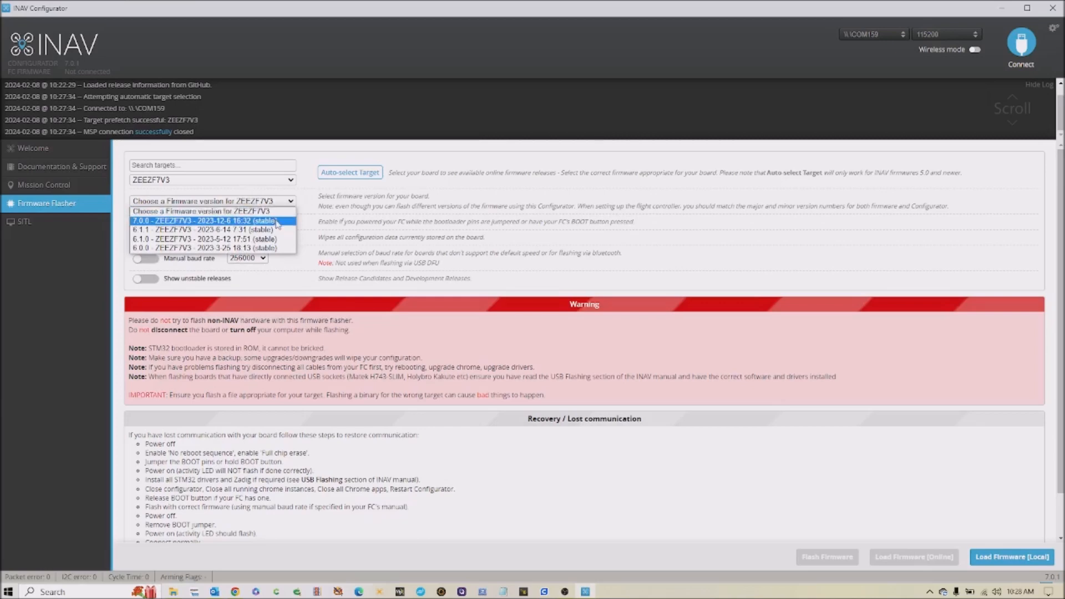
{"action": "left_click", "coordinate": [277, 221]}
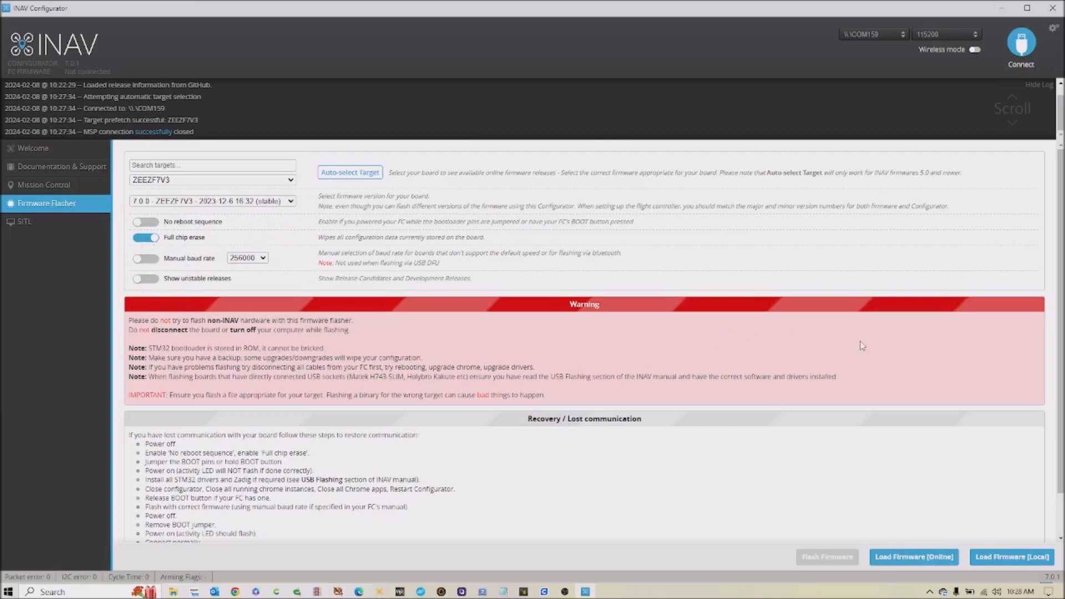
{"action": "scroll", "coordinate": [863, 345], "scroll_direction": "down", "scroll_amount": 1}
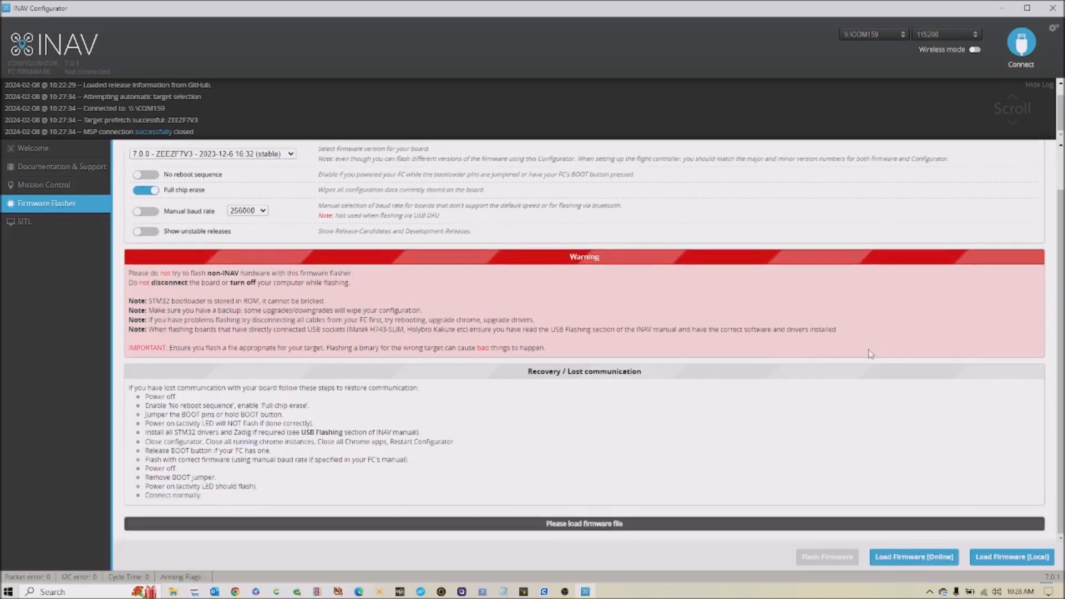
{"action": "left_click", "coordinate": [915, 558]}
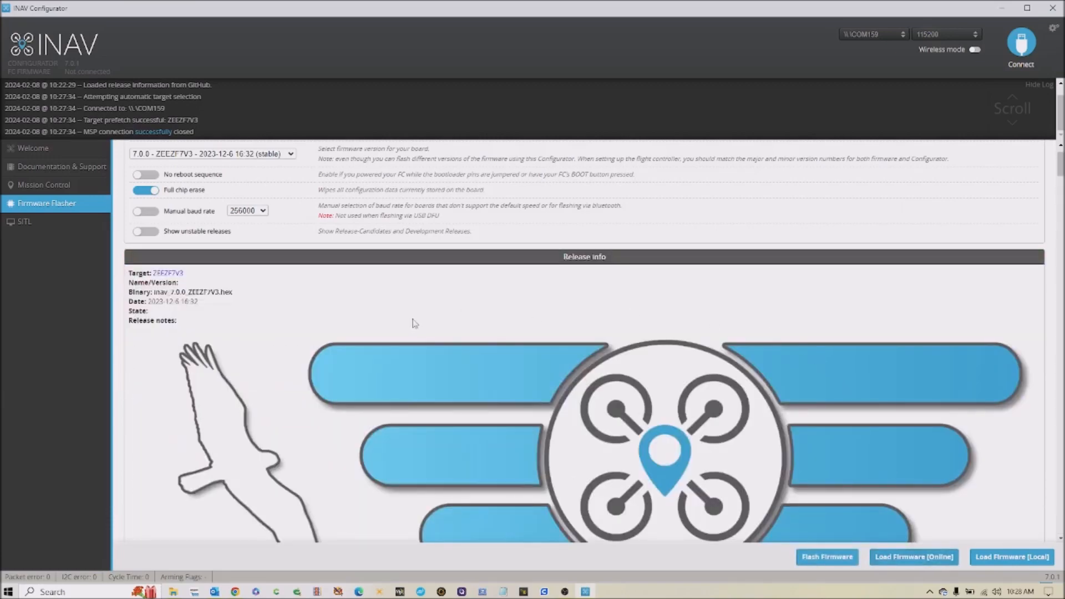
- Look through the INAV 7 release notes, examining the important notes, upgrade instructions, and the flexible motor and servo output allocation section
{"action": "scroll", "coordinate": [649, 357], "scroll_direction": "down", "scroll_amount": 15}
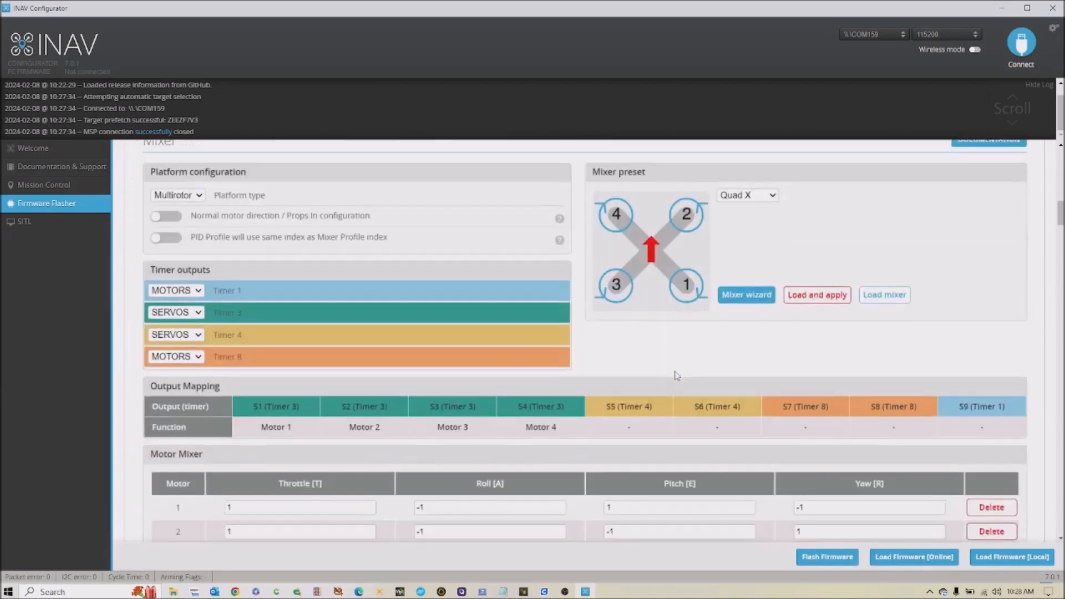
{"action": "scroll", "coordinate": [676, 376], "scroll_direction": "down", "scroll_amount": 20}
{"action": "scroll", "coordinate": [676, 375], "scroll_direction": "down", "scroll_amount": 3}
{"action": "scroll", "coordinate": [583, 435], "scroll_direction": "up", "scroll_amount": 15}
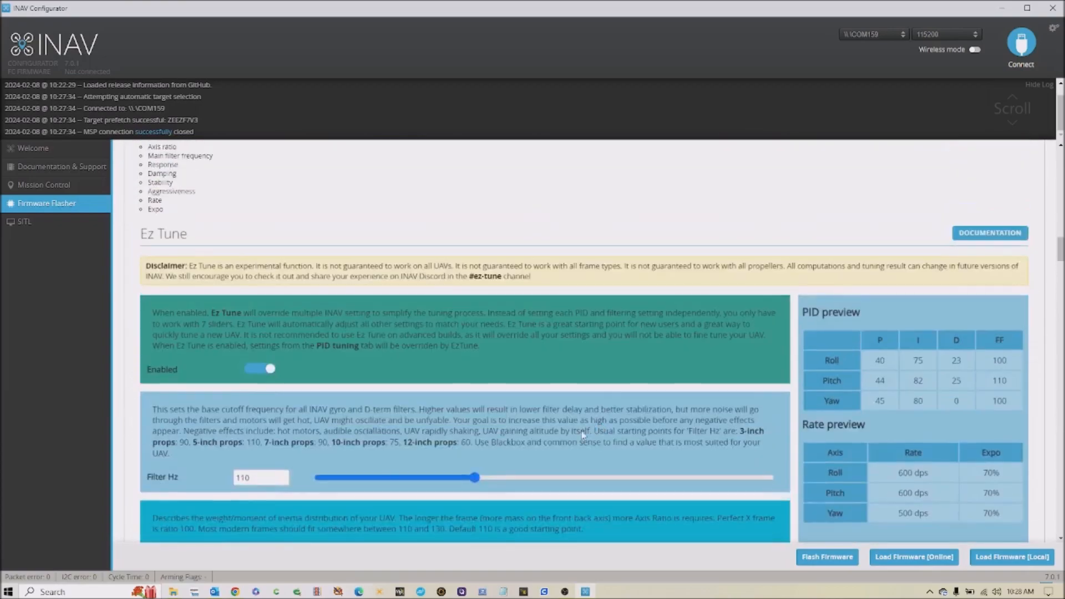
{"action": "scroll", "coordinate": [583, 434], "scroll_direction": "up", "scroll_amount": 5}
{"action": "scroll", "coordinate": [646, 417], "scroll_direction": "up", "scroll_amount": 5}
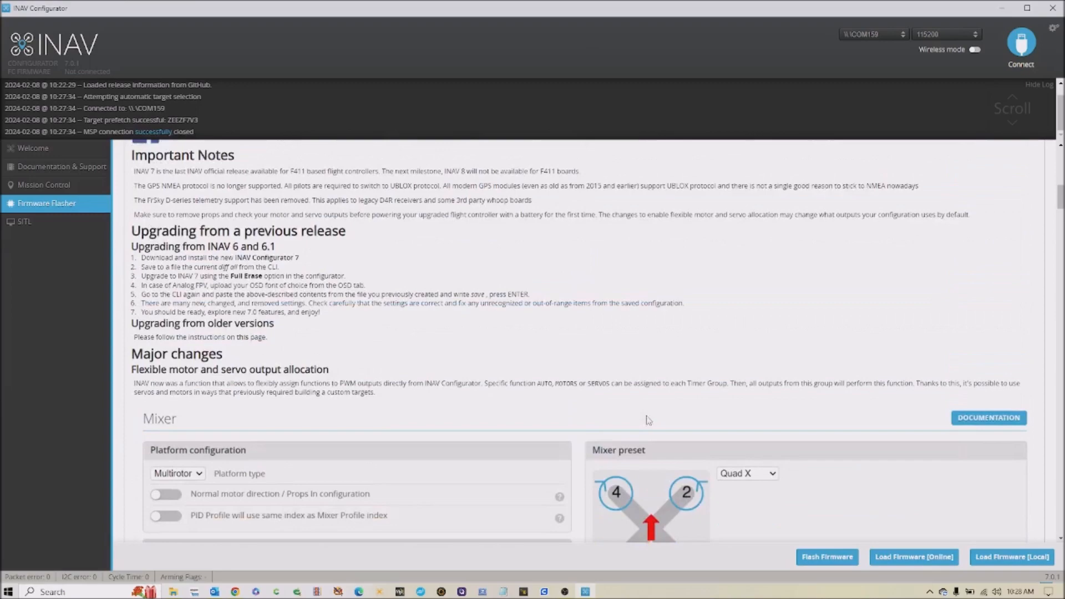
{"action": "scroll", "coordinate": [565, 324], "scroll_direction": "up", "scroll_amount": 5}
{"action": "scroll", "coordinate": [568, 325], "scroll_direction": "down", "scroll_amount": 3}
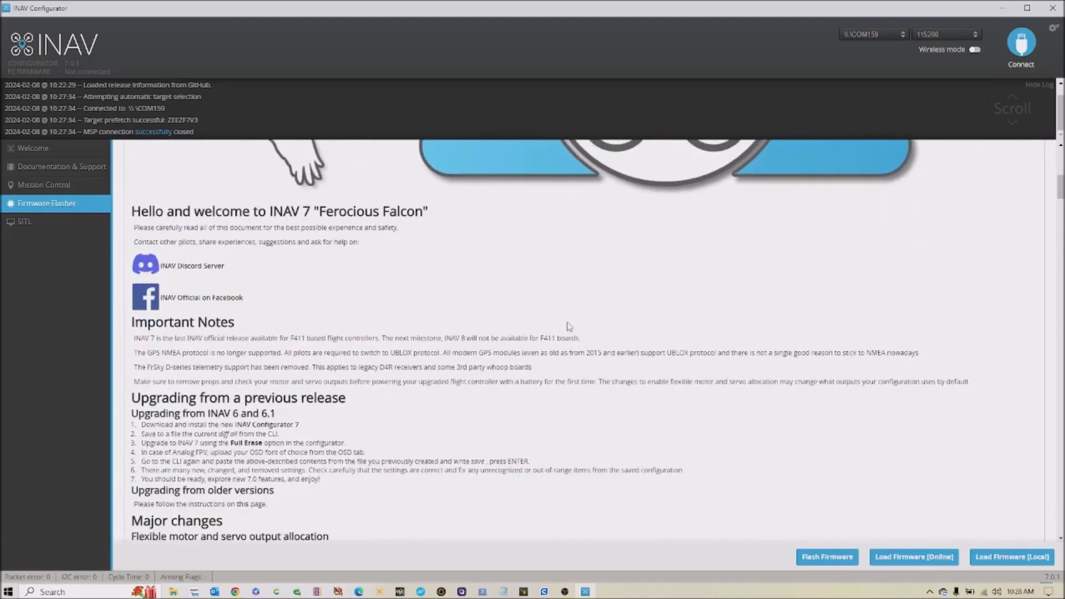
{"action": "scroll", "coordinate": [569, 327], "scroll_direction": "down", "scroll_amount": 6}
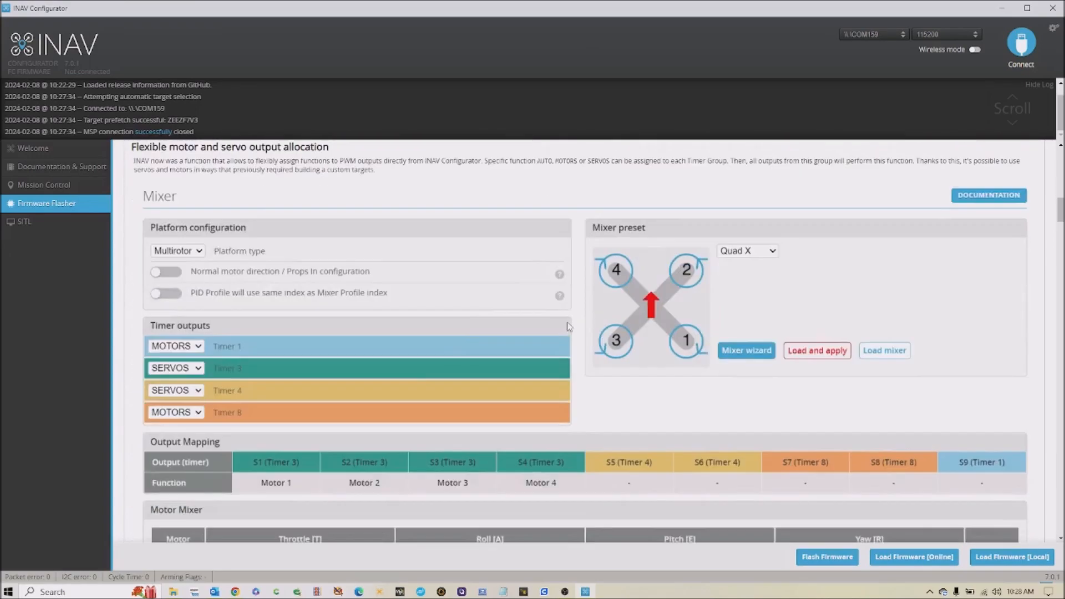
{"action": "scroll", "coordinate": [520, 320], "scroll_direction": "down", "scroll_amount": 1}
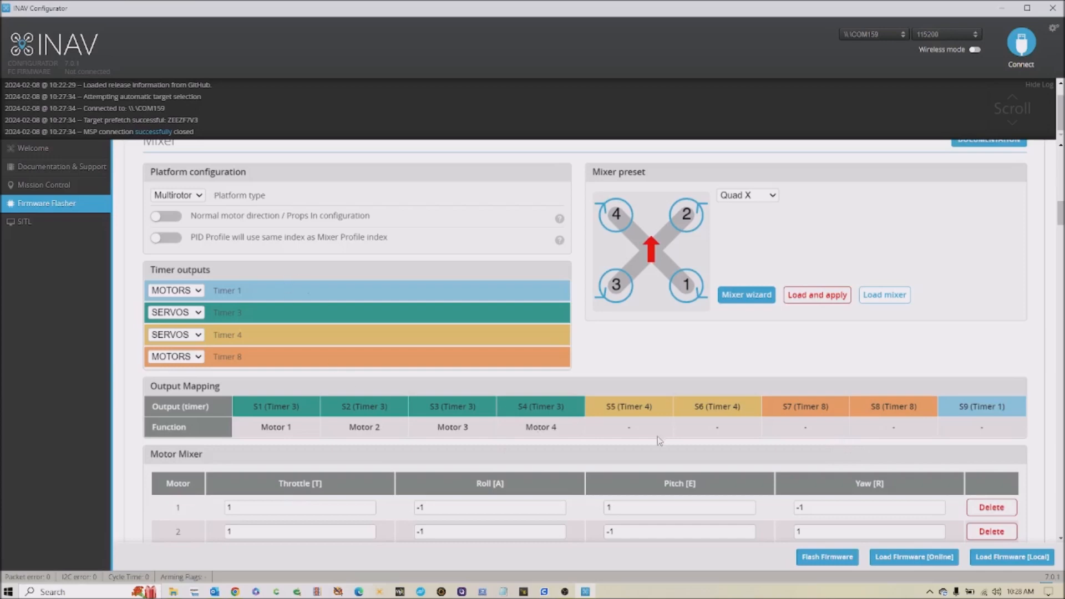
- Read the remaining release notes, from Ez Tune and GPS improvements through the changelist to the flashing warning and recovery instructions
{"action": "scroll", "coordinate": [744, 422], "scroll_direction": "down", "scroll_amount": 10}
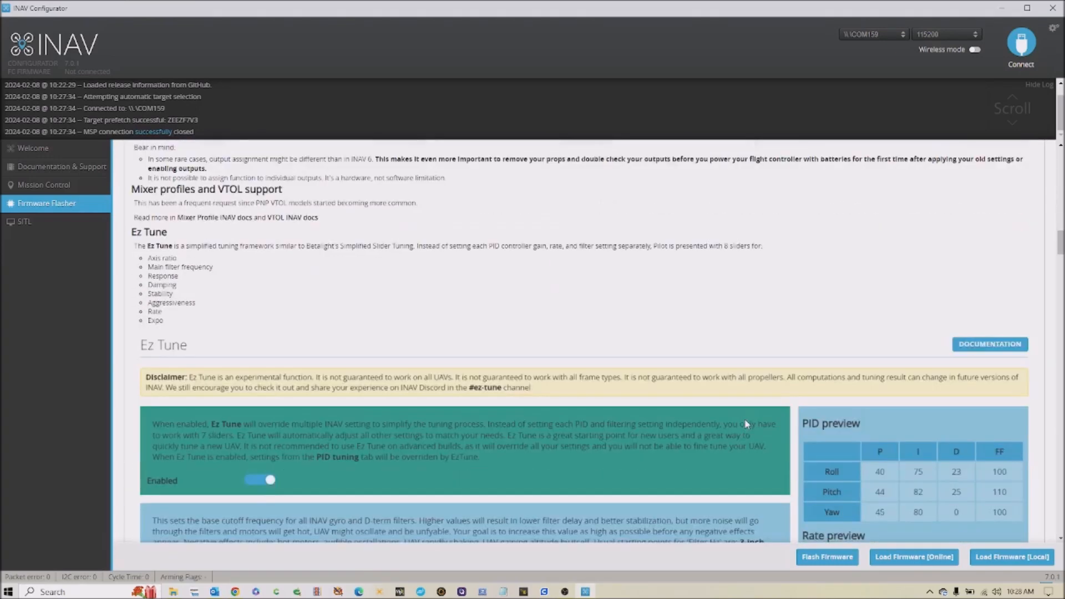
{"action": "scroll", "coordinate": [665, 304], "scroll_direction": "down", "scroll_amount": 10}
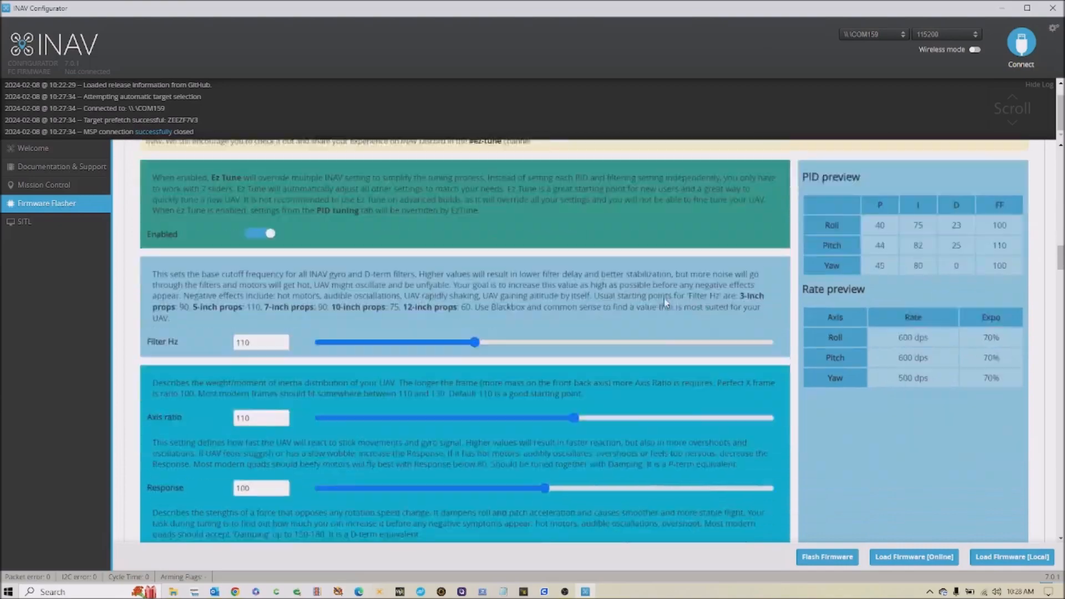
{"action": "scroll", "coordinate": [665, 304], "scroll_direction": "down", "scroll_amount": 10}
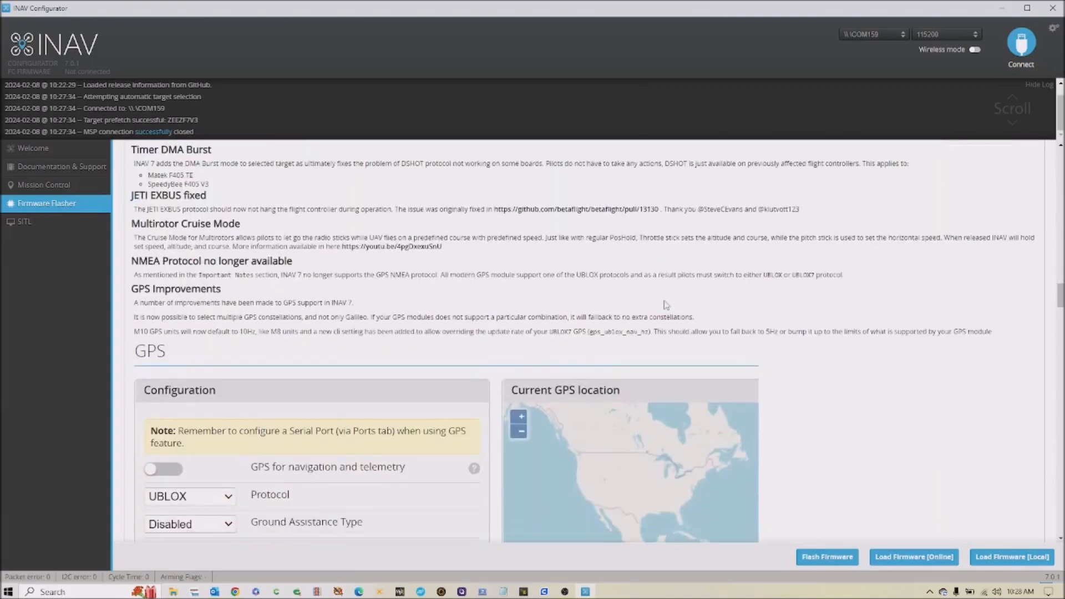
{"action": "scroll", "coordinate": [665, 305], "scroll_direction": "down", "scroll_amount": 20}
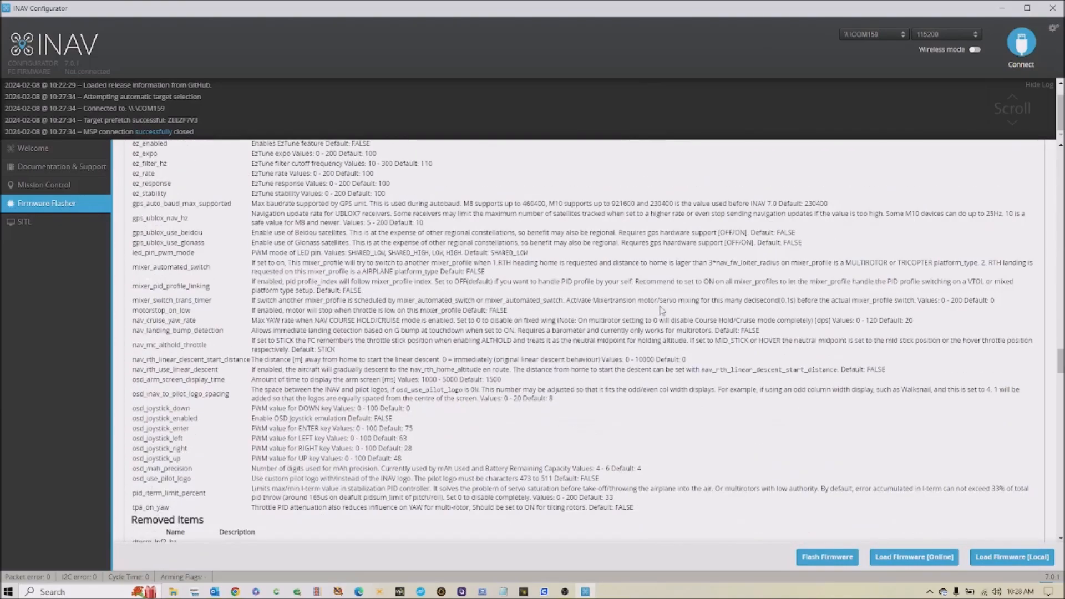
{"action": "scroll", "coordinate": [662, 310], "scroll_direction": "down", "scroll_amount": 6}
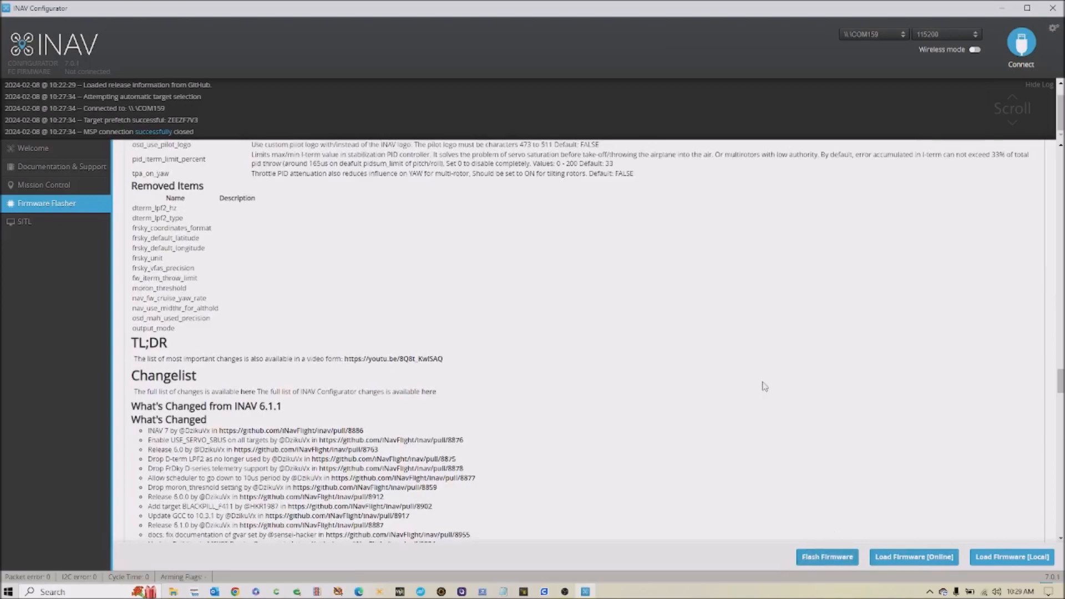
{"action": "scroll", "coordinate": [767, 387], "scroll_direction": "down", "scroll_amount": 20}
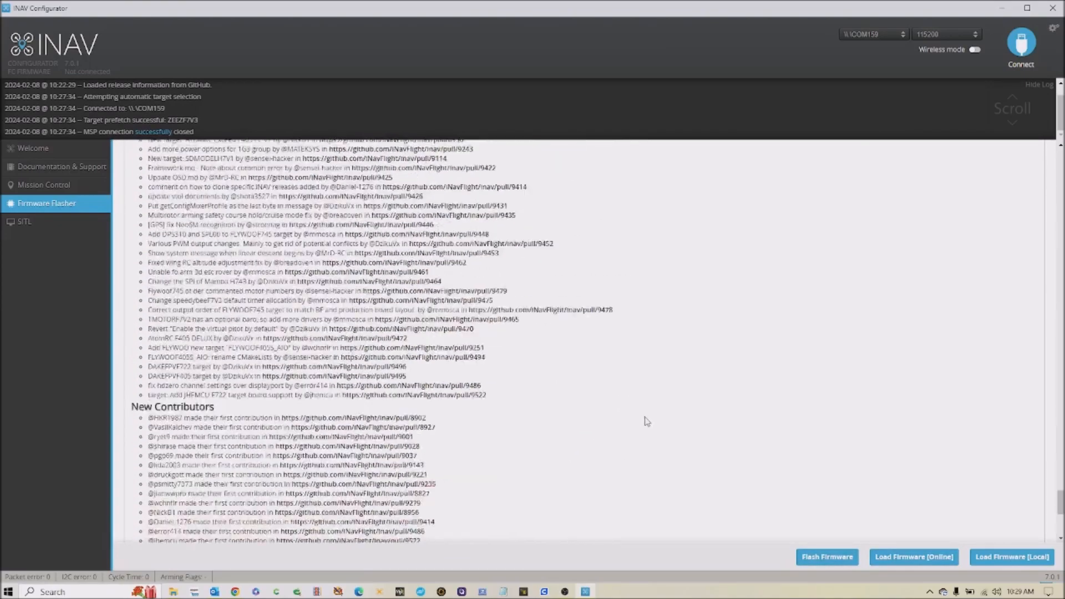
{"action": "scroll", "coordinate": [648, 422], "scroll_direction": "down", "scroll_amount": 10}
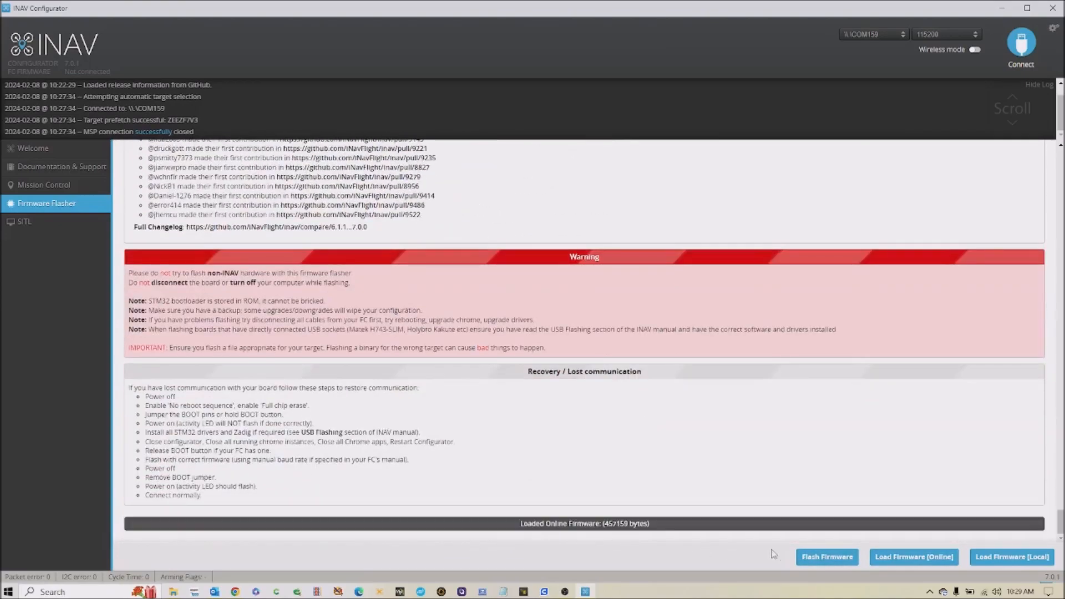
- Flash the loaded ZEEZF7V3 firmware onto the flight controller and return to the Welcome page
{"action": "left_click", "coordinate": [829, 559]}
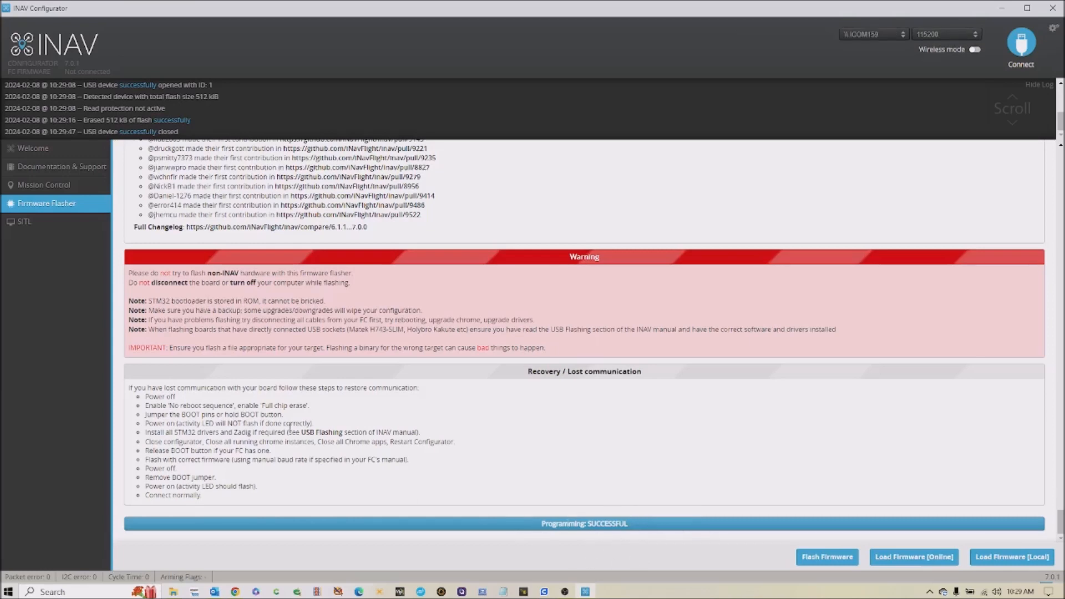
{"action": "left_click", "coordinate": [53, 150]}
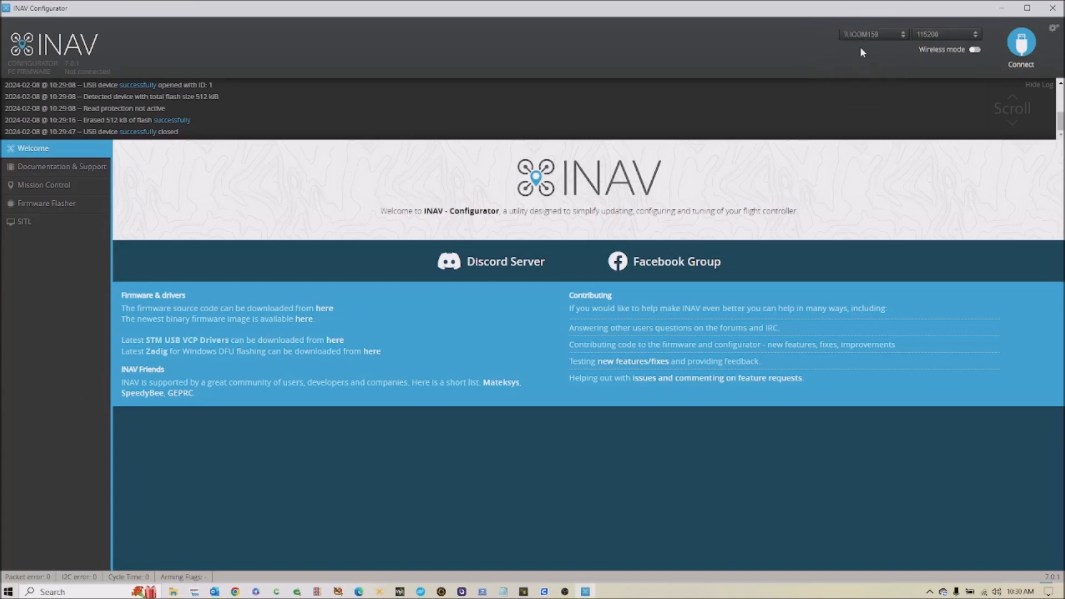
- Connect to the flight controller and apply the default values for a Mini Quad with 5" propellers
{"action": "left_click", "coordinate": [1027, 48]}
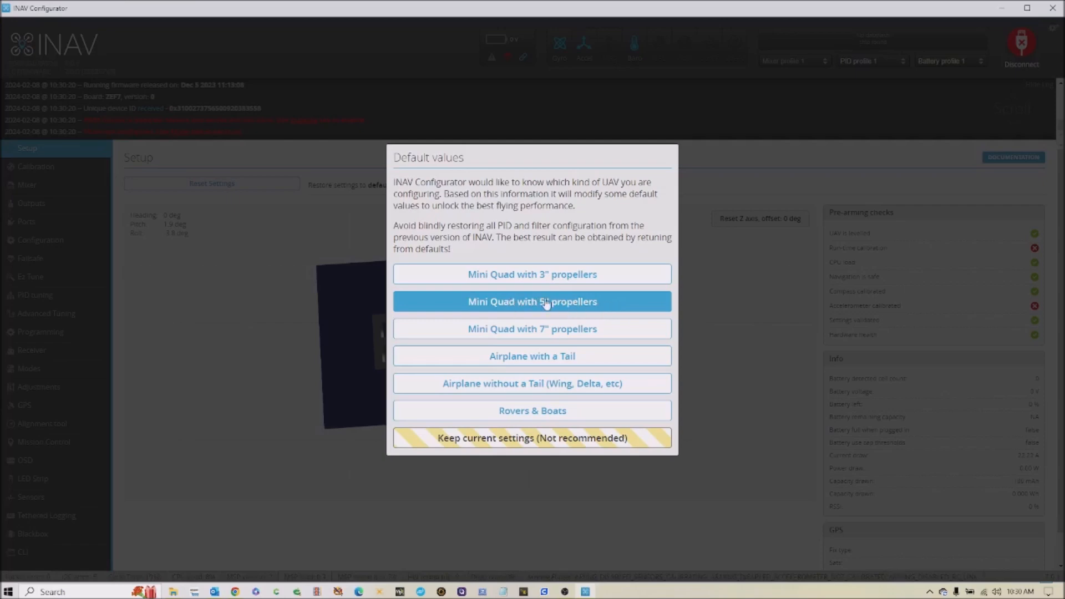
{"action": "left_click", "coordinate": [577, 302]}
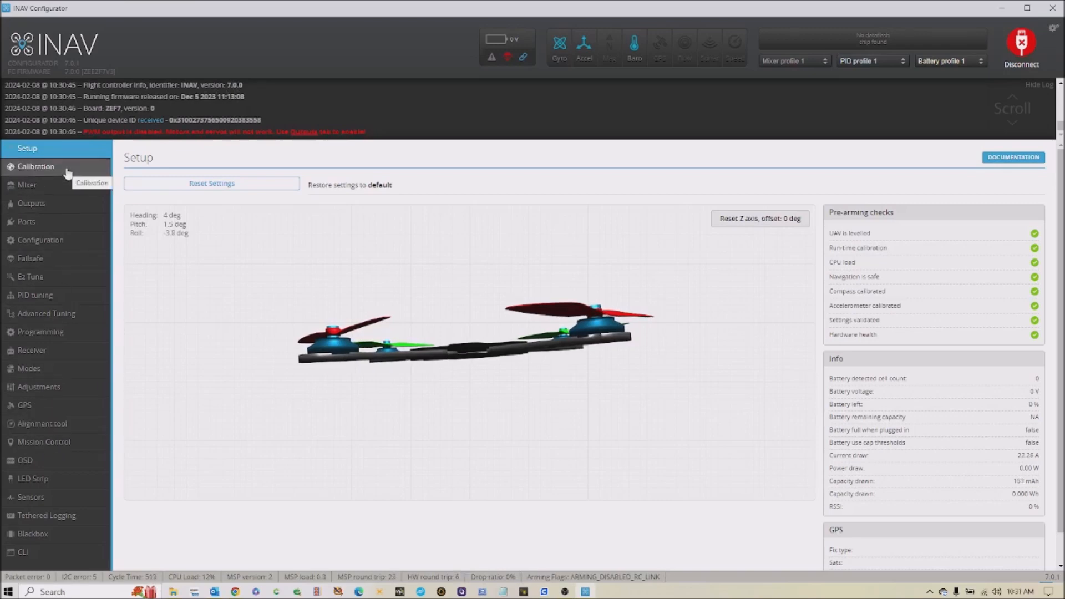
- Review the Calibration, Mixer and Outputs pages, examining the accelerometer steps, output mapping, motor mixer, and motor and servo settings
{"action": "left_click", "coordinate": [68, 174]}
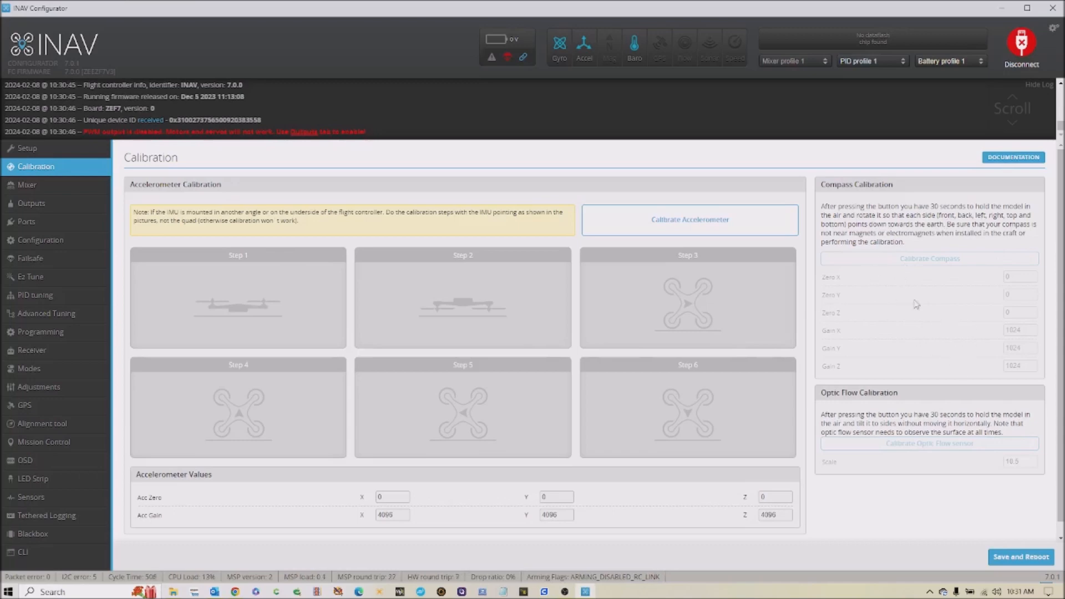
{"action": "left_click", "coordinate": [42, 189]}
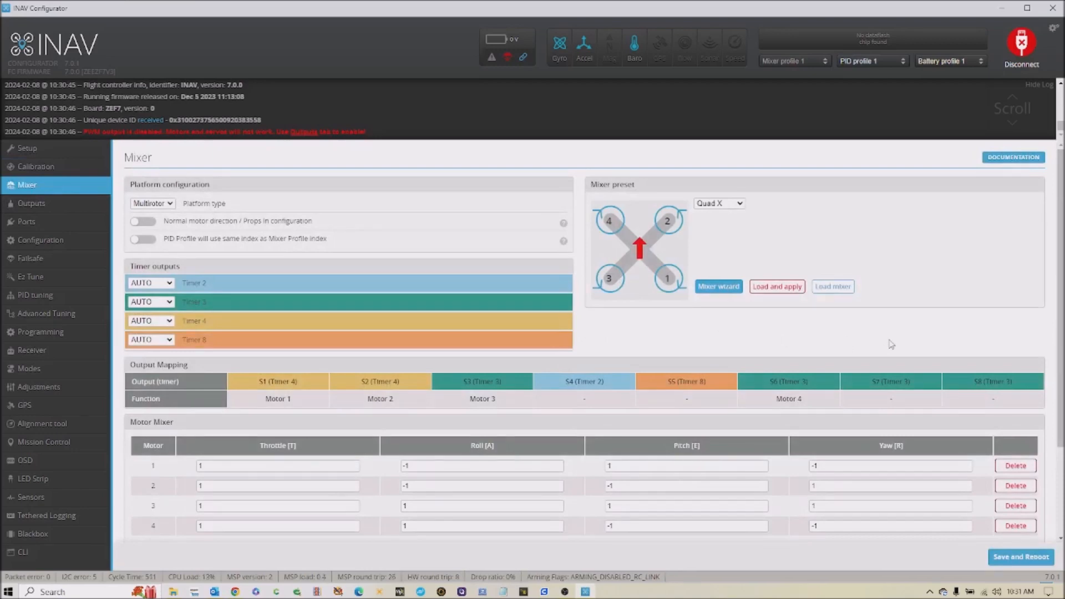
{"action": "scroll", "coordinate": [815, 340], "scroll_direction": "down", "scroll_amount": 2}
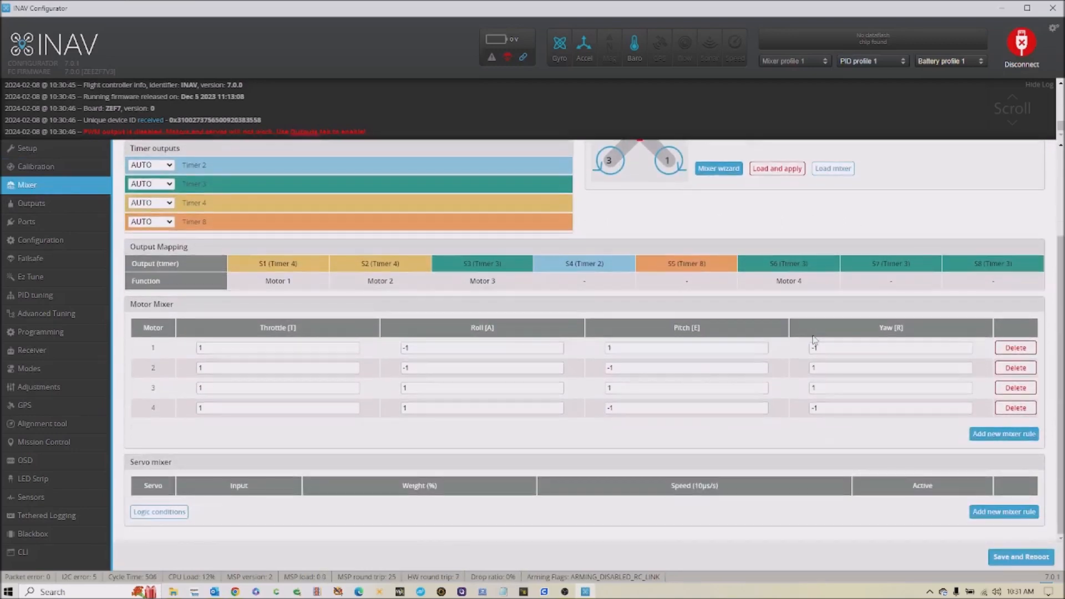
{"action": "scroll", "coordinate": [822, 371], "scroll_direction": "up", "scroll_amount": 2}
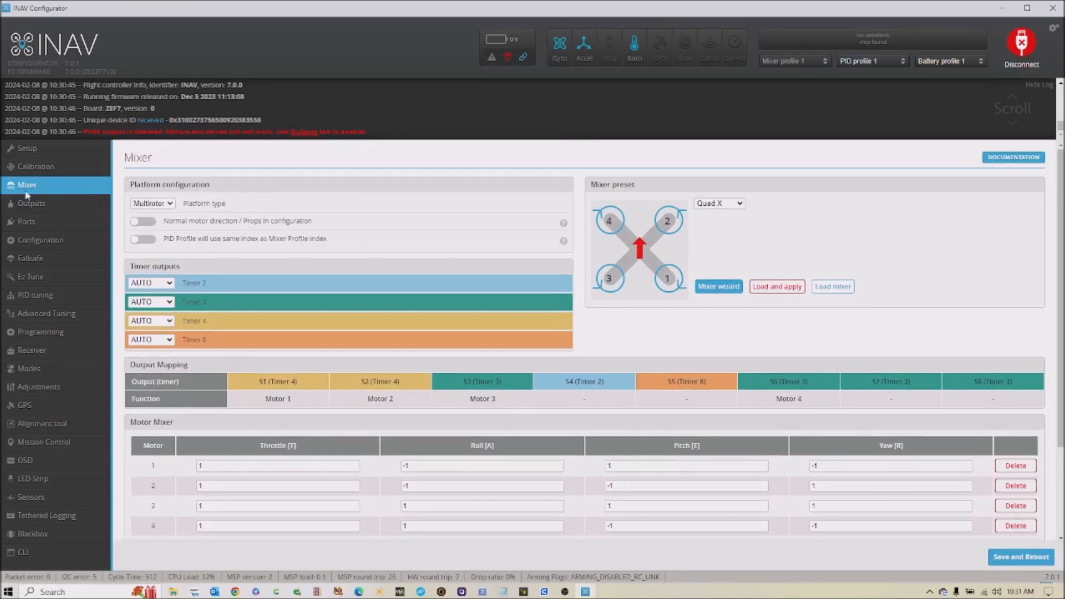
{"action": "scroll", "coordinate": [921, 333], "scroll_direction": "down", "scroll_amount": 2}
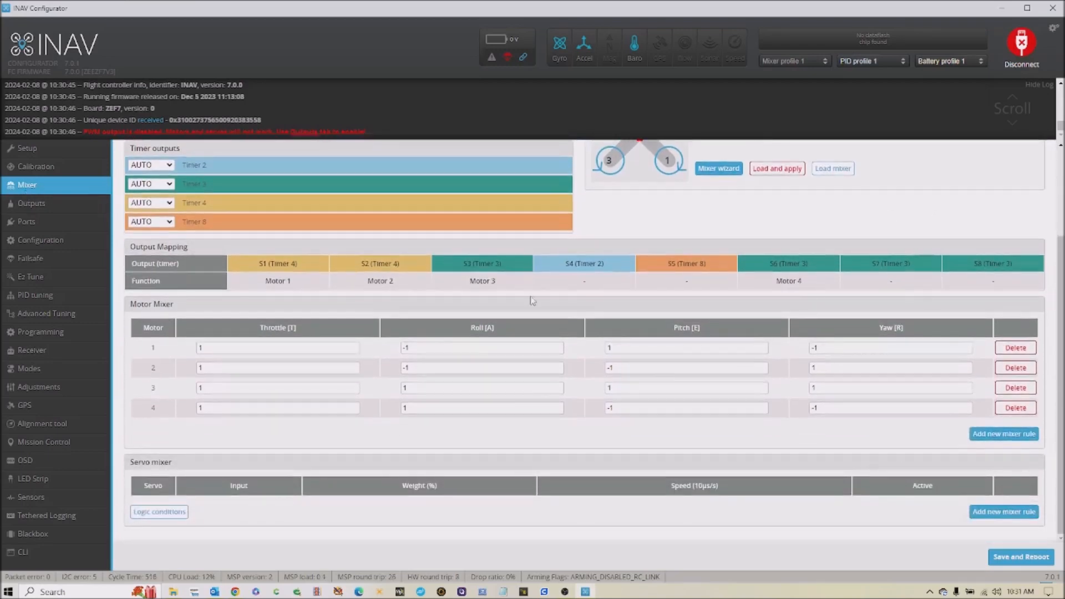
{"action": "scroll", "coordinate": [661, 427], "scroll_direction": "up", "scroll_amount": 2}
{"action": "left_click", "coordinate": [39, 205]}
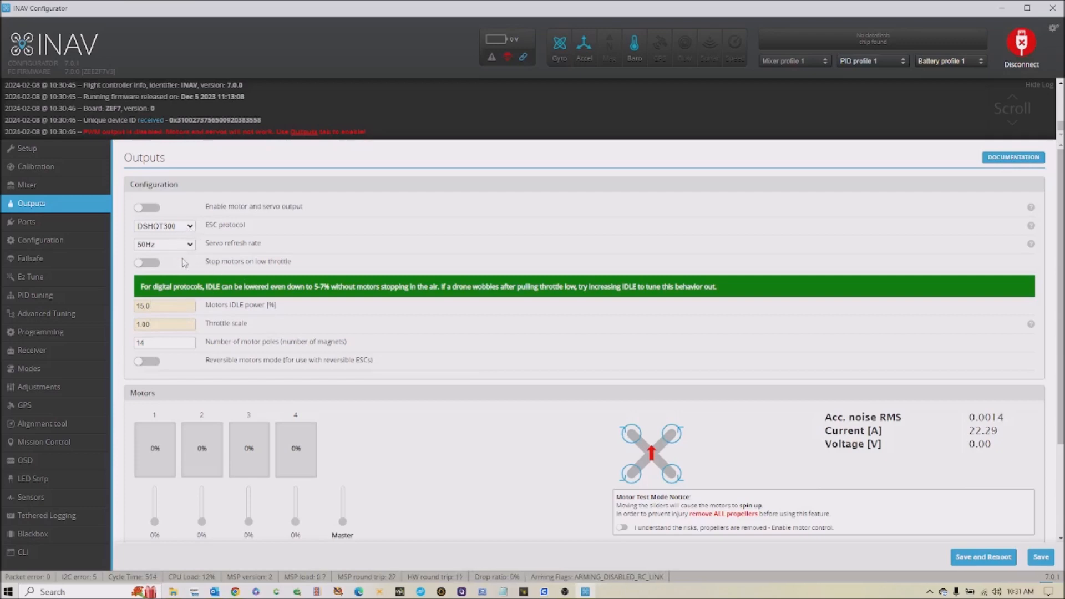
{"action": "scroll", "coordinate": [575, 357], "scroll_direction": "down", "scroll_amount": 1}
{"action": "scroll", "coordinate": [575, 357], "scroll_direction": "down", "scroll_amount": 2}
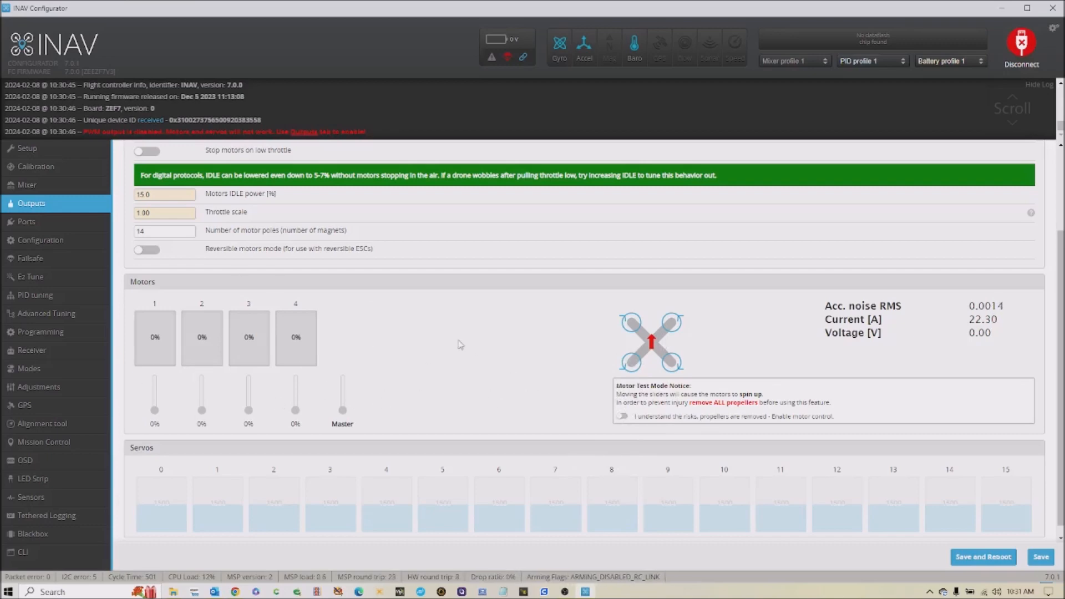
{"action": "scroll", "coordinate": [476, 360], "scroll_direction": "down", "scroll_amount": 1}
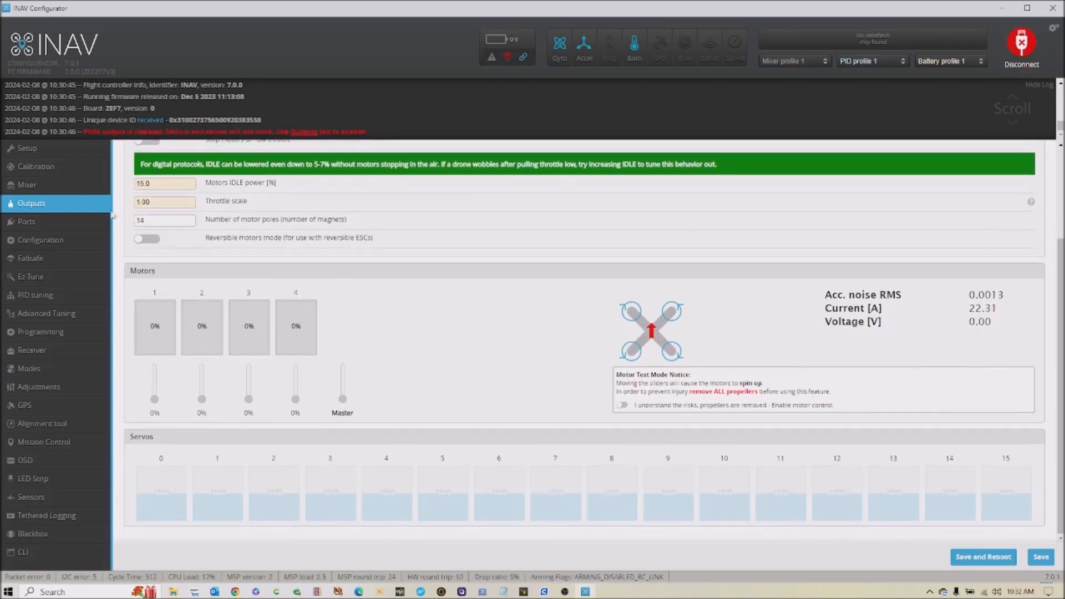
- Open the Ports configuration and set the UART5 sensor to GPS
{"action": "left_click", "coordinate": [38, 220]}
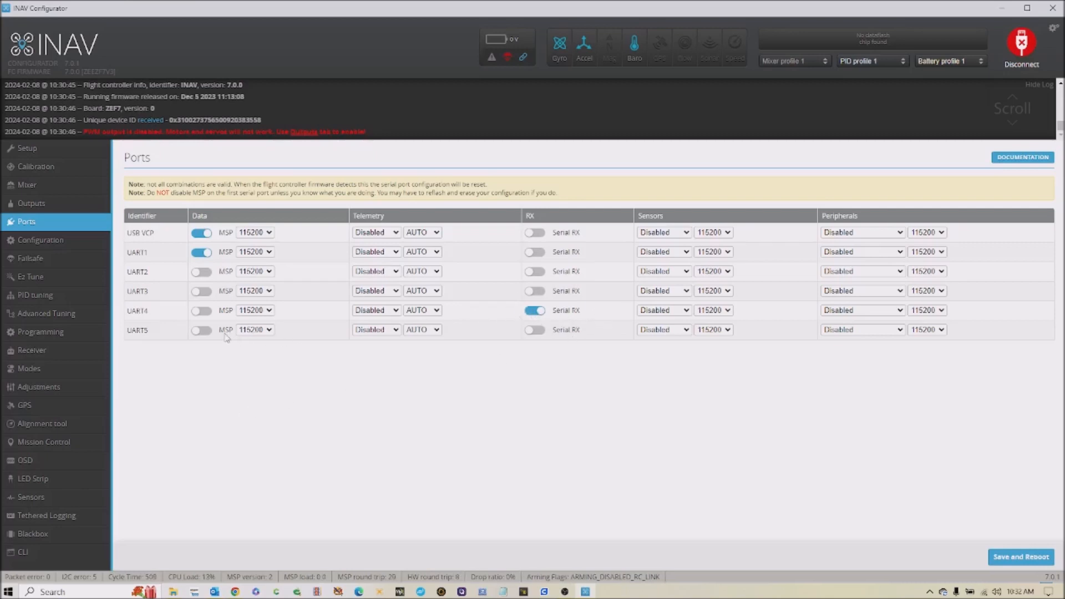
{"action": "left_click", "coordinate": [669, 332]}
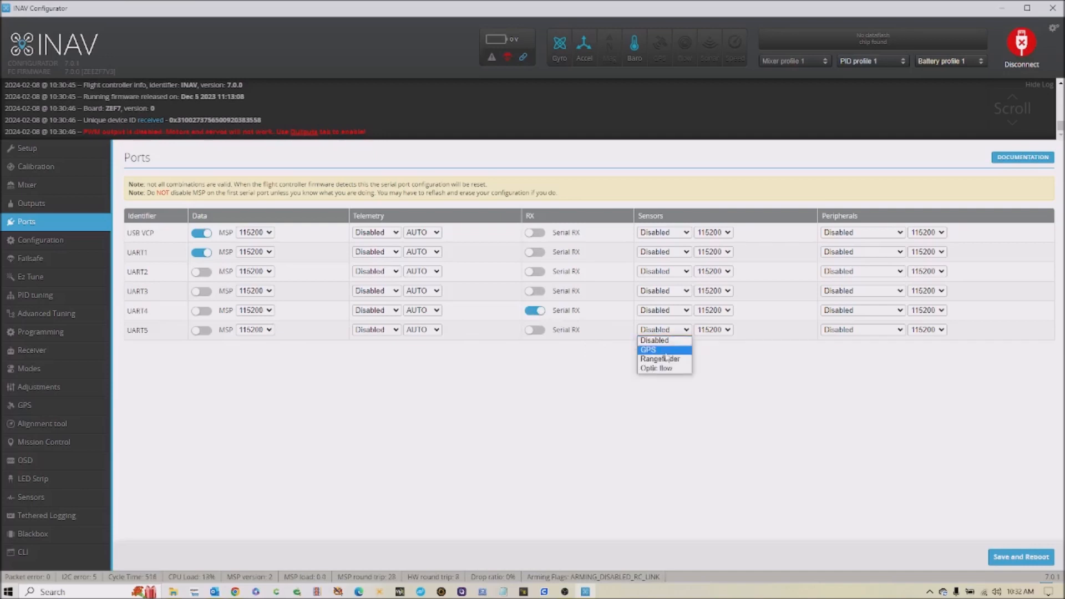
{"action": "left_click", "coordinate": [670, 350]}
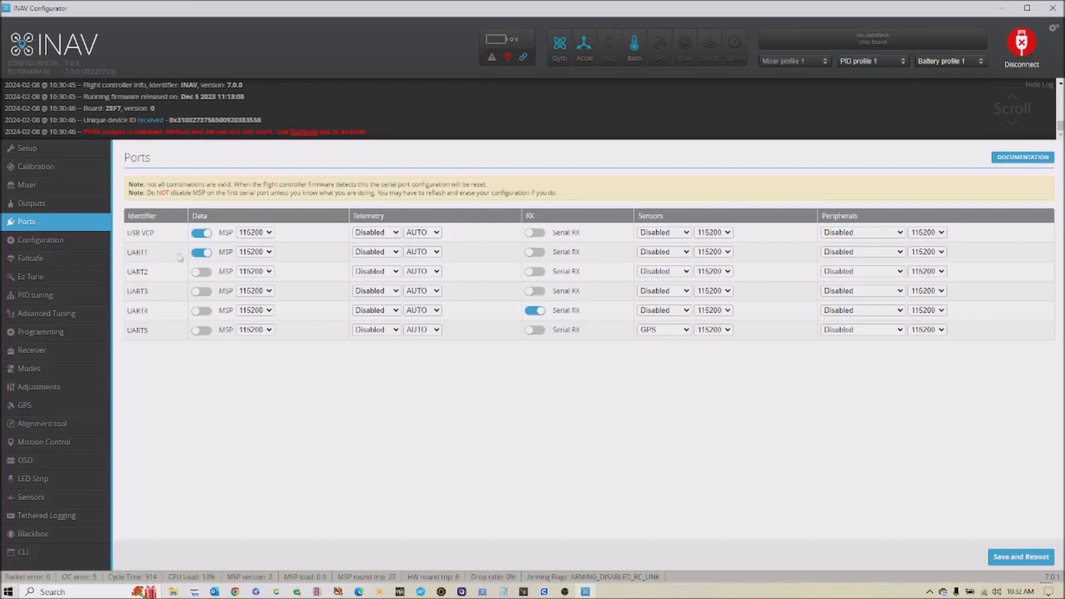
- Disable MSP on UART1, set its peripheral to ESC output/telemetry, and set the UART3 peripheral to TBS SmartAudio
{"action": "left_click", "coordinate": [201, 253]}
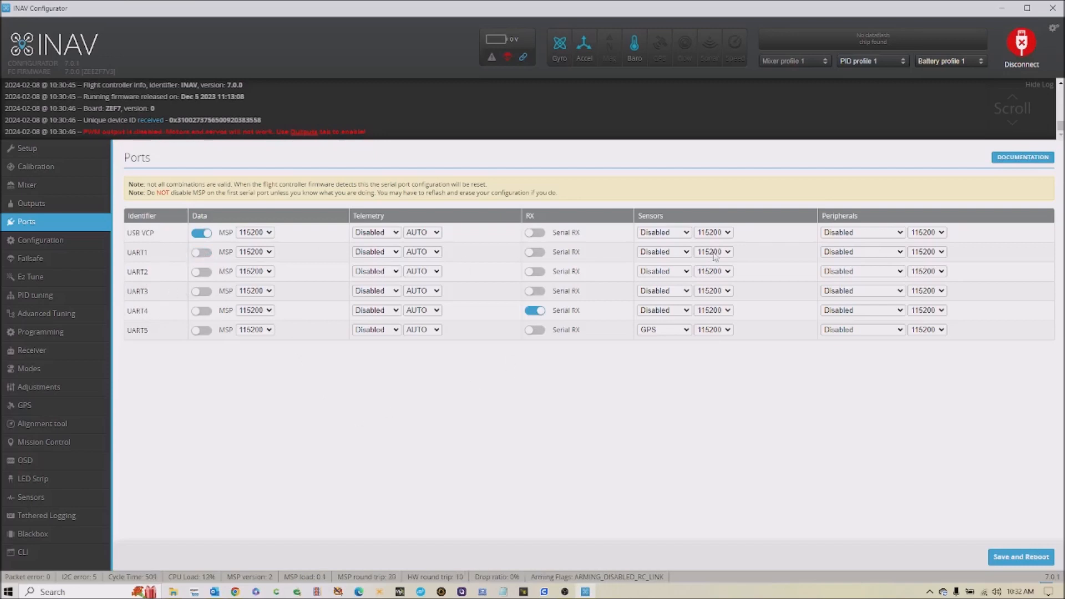
{"action": "left_click", "coordinate": [866, 252]}
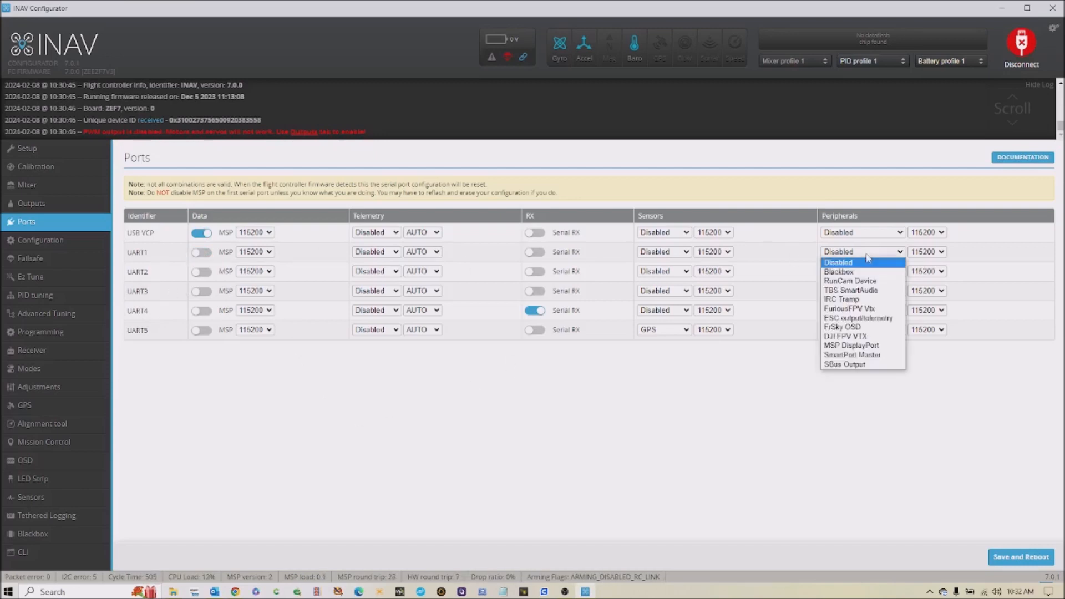
{"action": "left_click", "coordinate": [844, 318]}
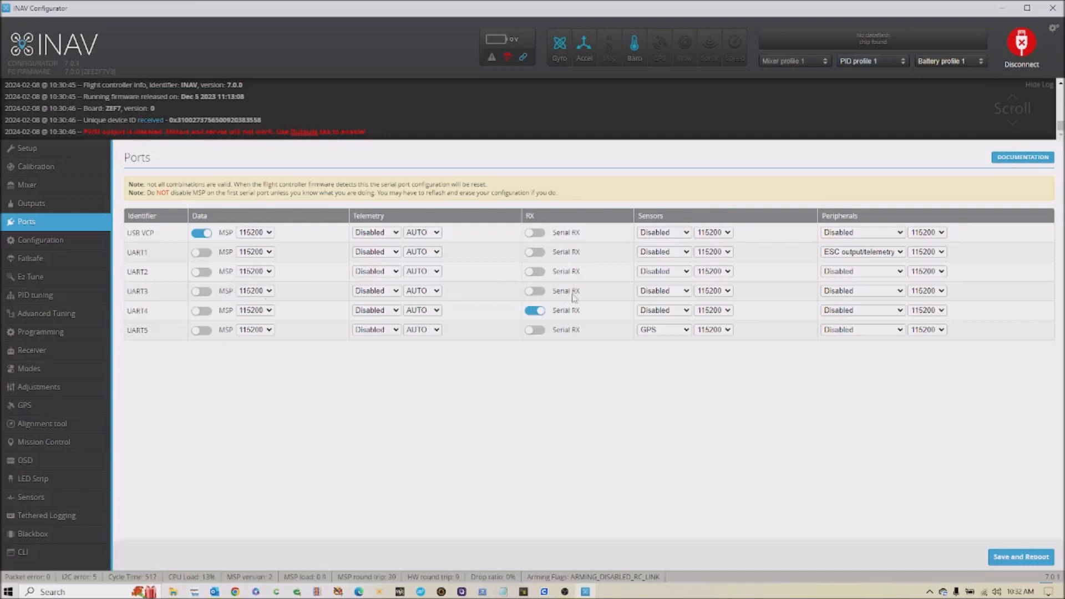
{"action": "left_click", "coordinate": [858, 294]}
{"action": "left_click", "coordinate": [855, 332]}
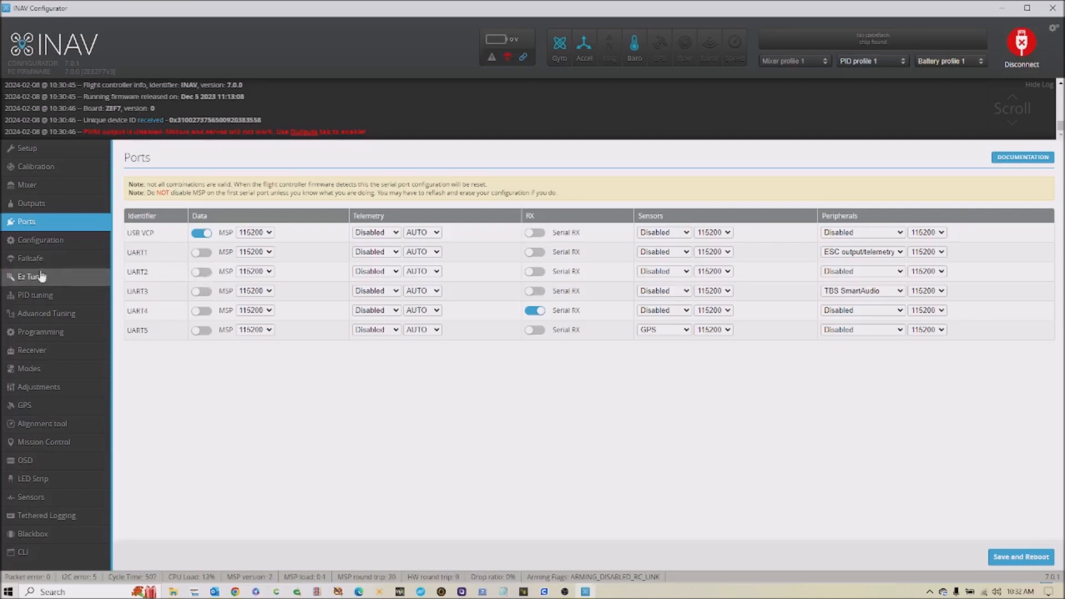
- Browse the Configuration, Ports, Ez Tune, Receiver and Modes pages to examine their settings, finishing on the Setup page
{"action": "left_click", "coordinate": [41, 242]}
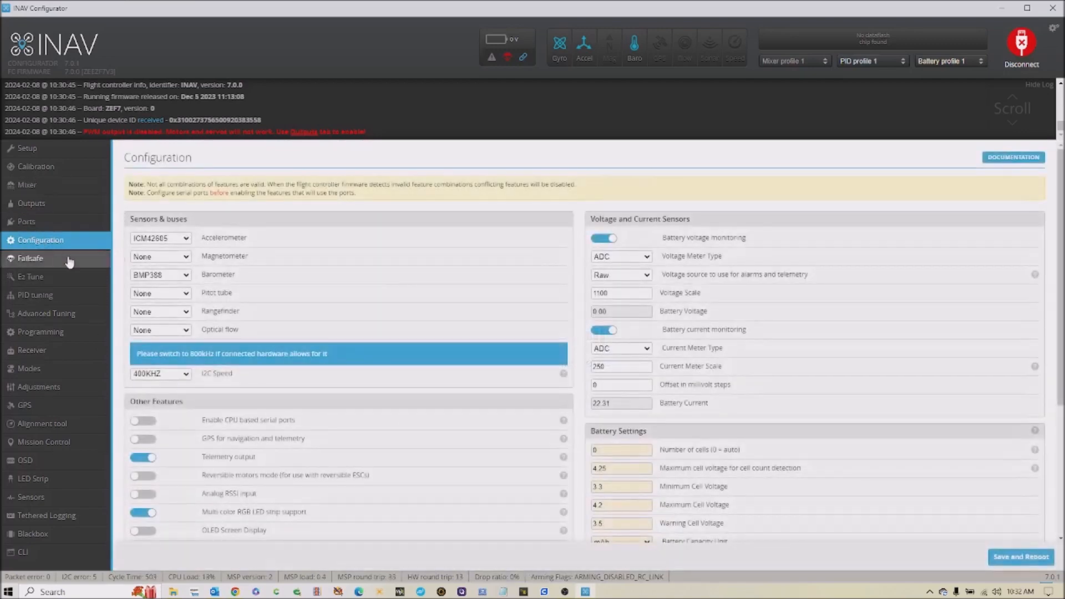
{"action": "left_click", "coordinate": [47, 221]}
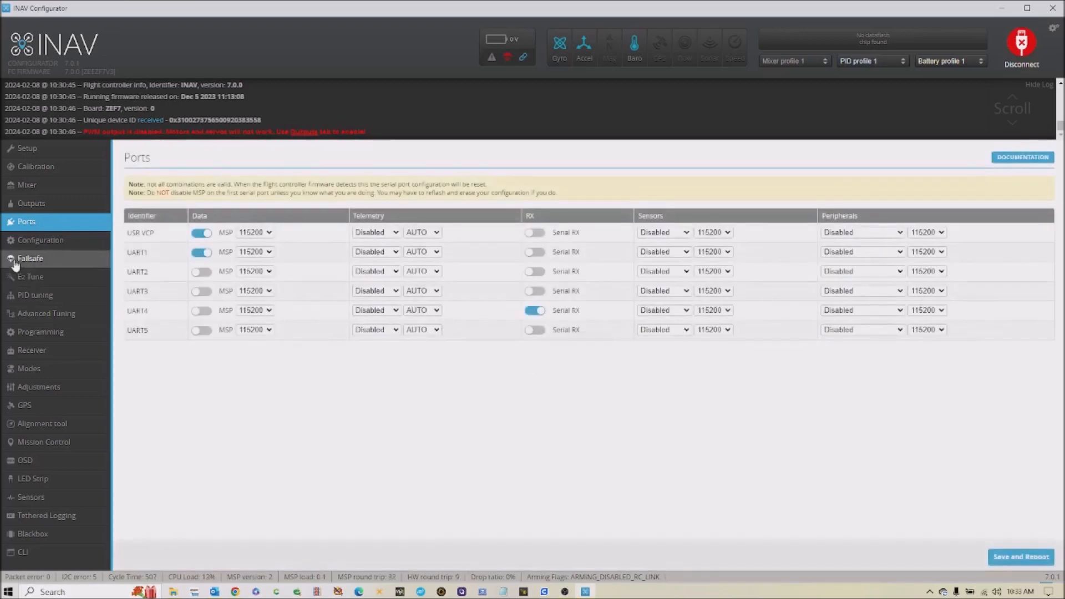
{"action": "left_click", "coordinate": [40, 239]}
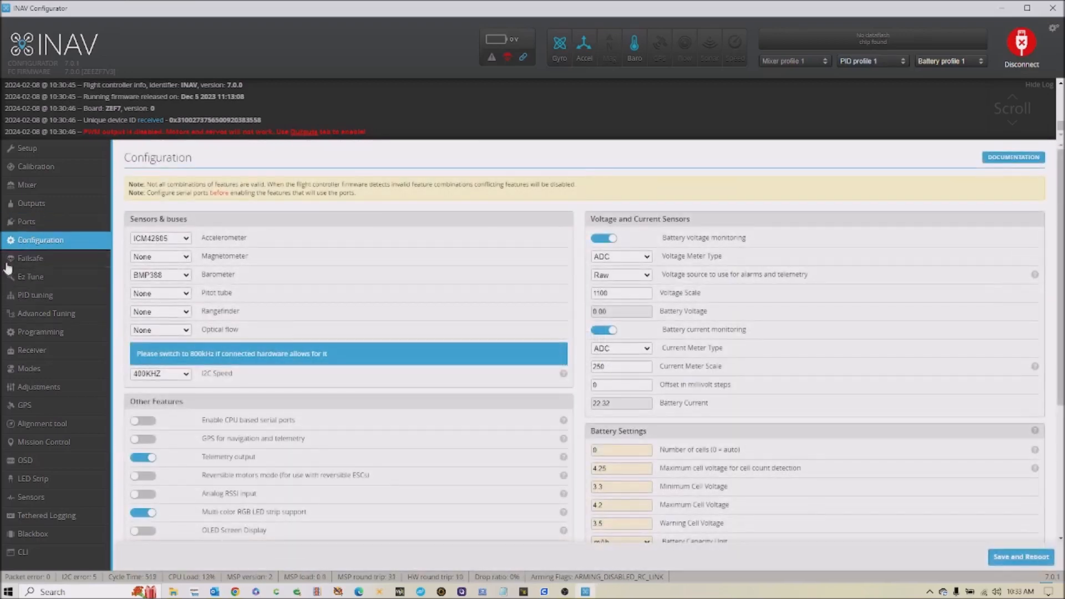
{"action": "left_click", "coordinate": [62, 280]}
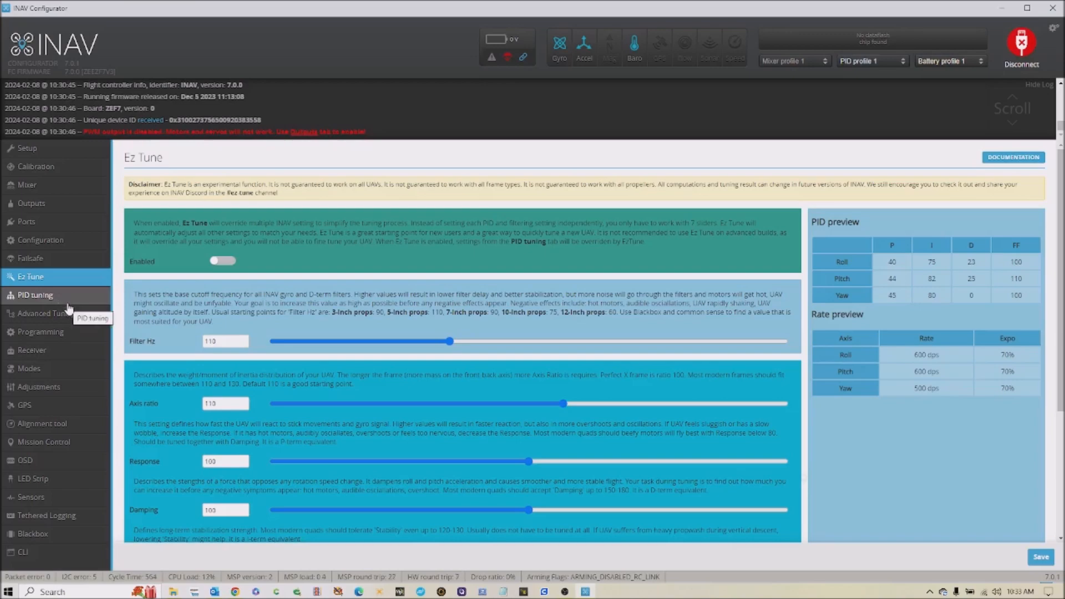
{"action": "left_click", "coordinate": [57, 349]}
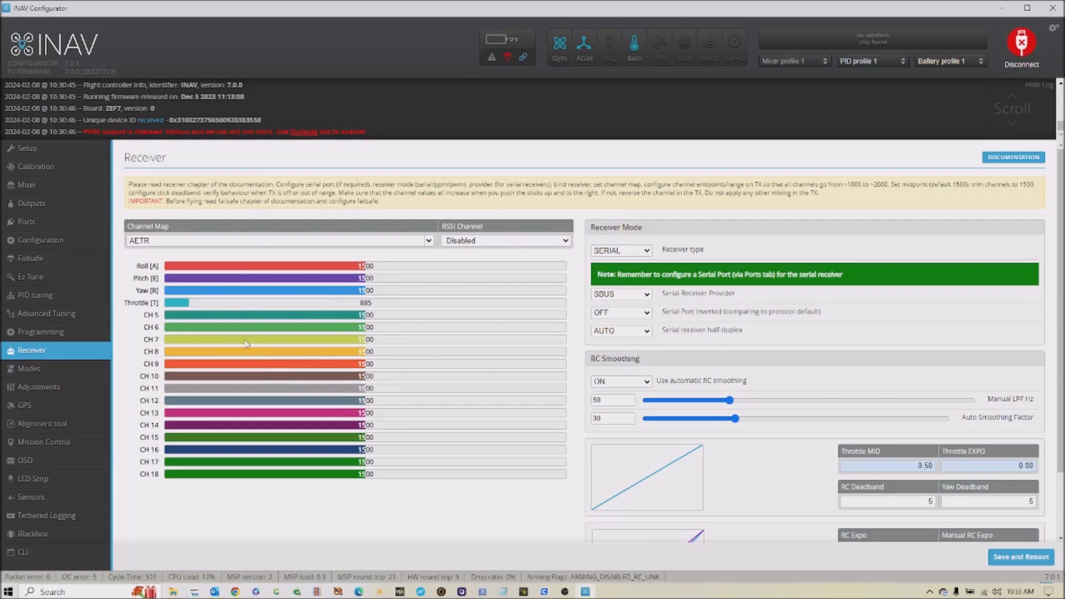
{"action": "left_click", "coordinate": [52, 364]}
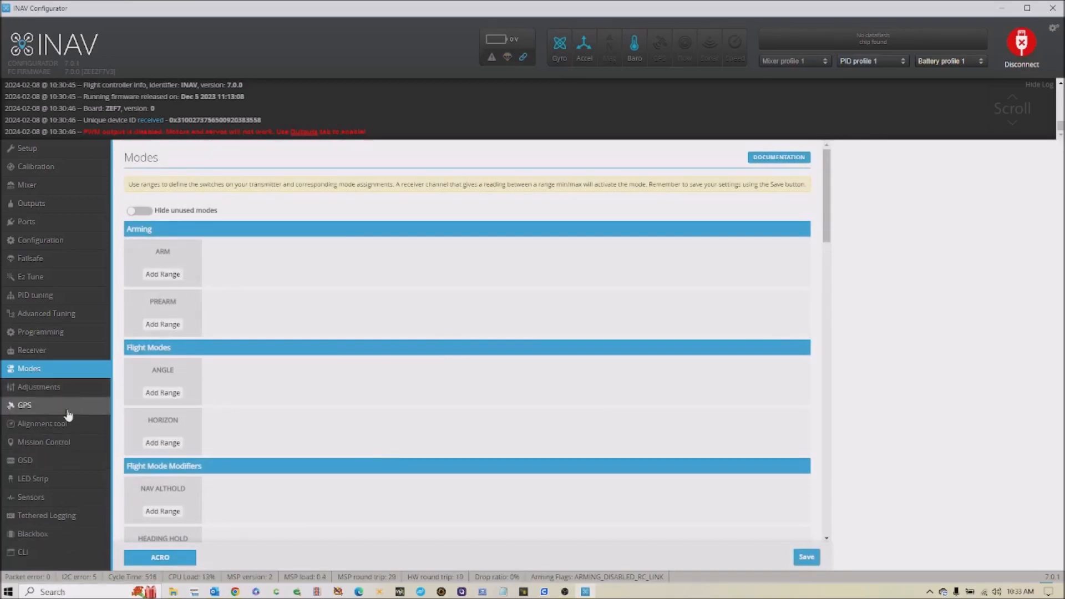
{"action": "left_click", "coordinate": [51, 157]}
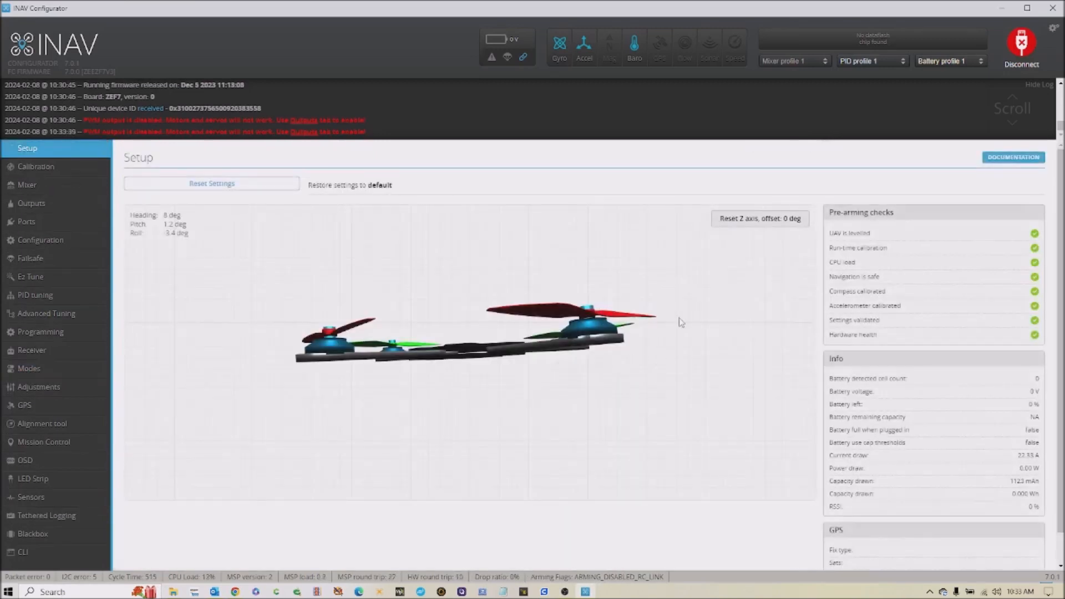